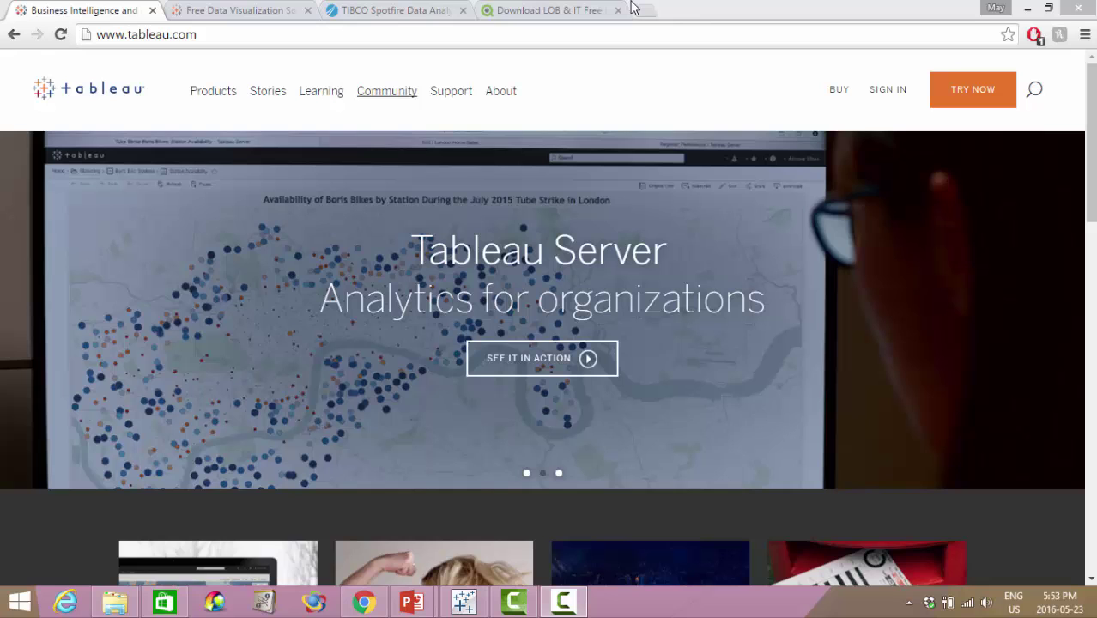
Step: Go to Tableau Public through the Products menu and scroll through its feature cards
click(214, 96)
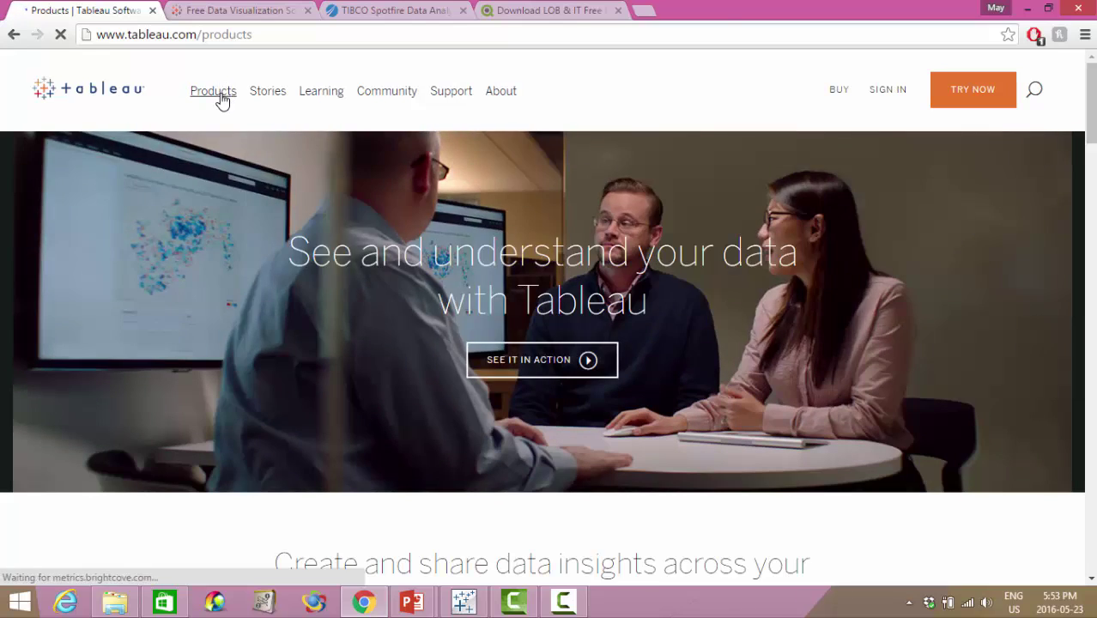
click(221, 101)
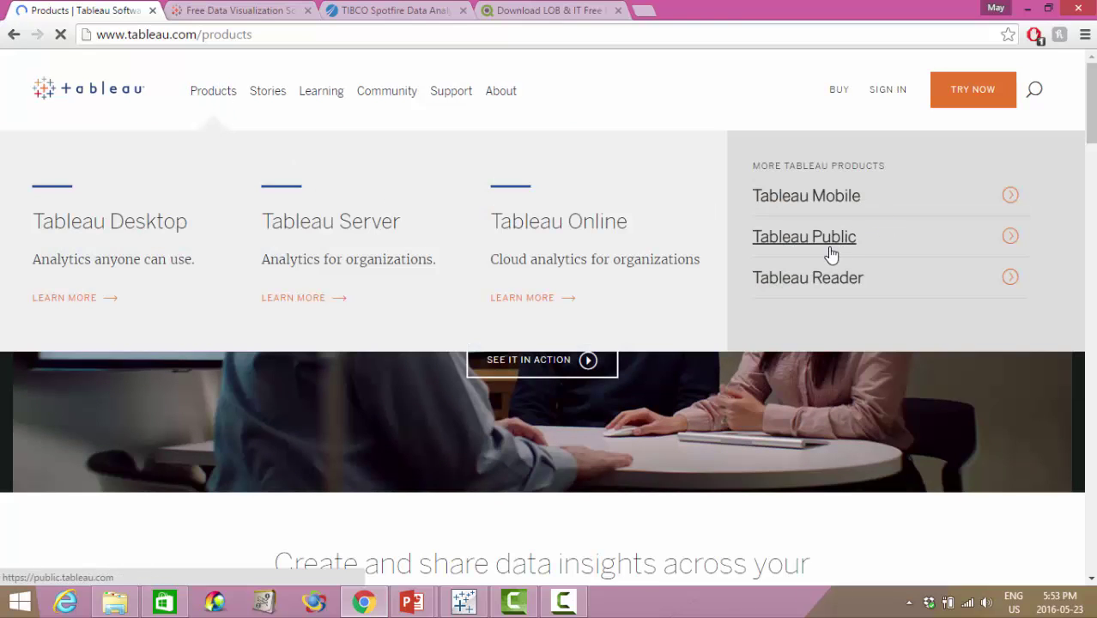
click(804, 237)
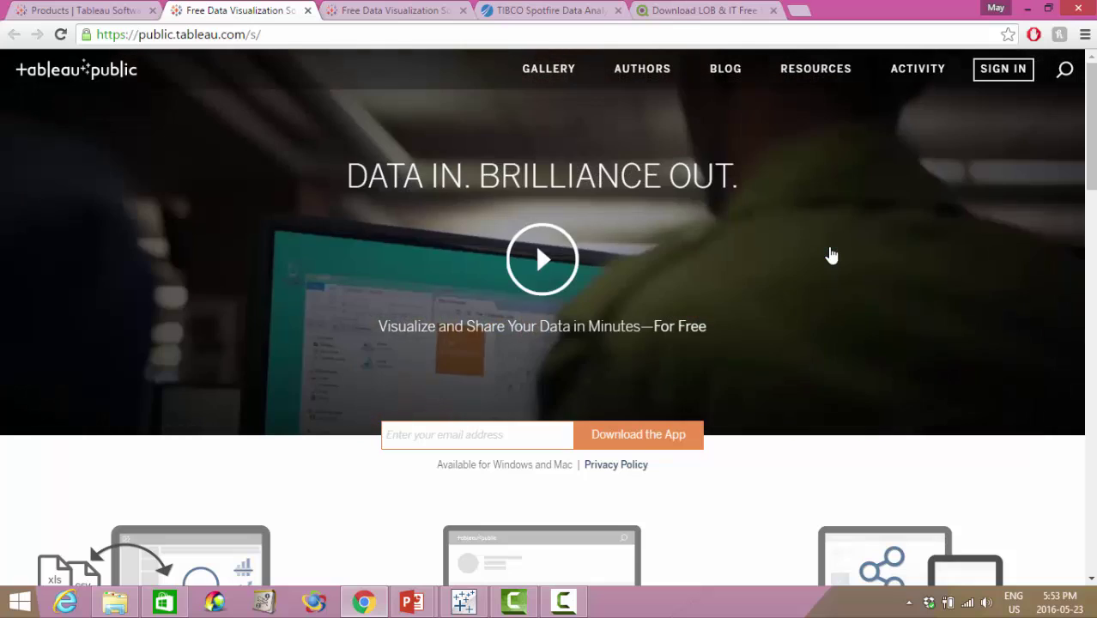
scroll(833, 266, down, 3)
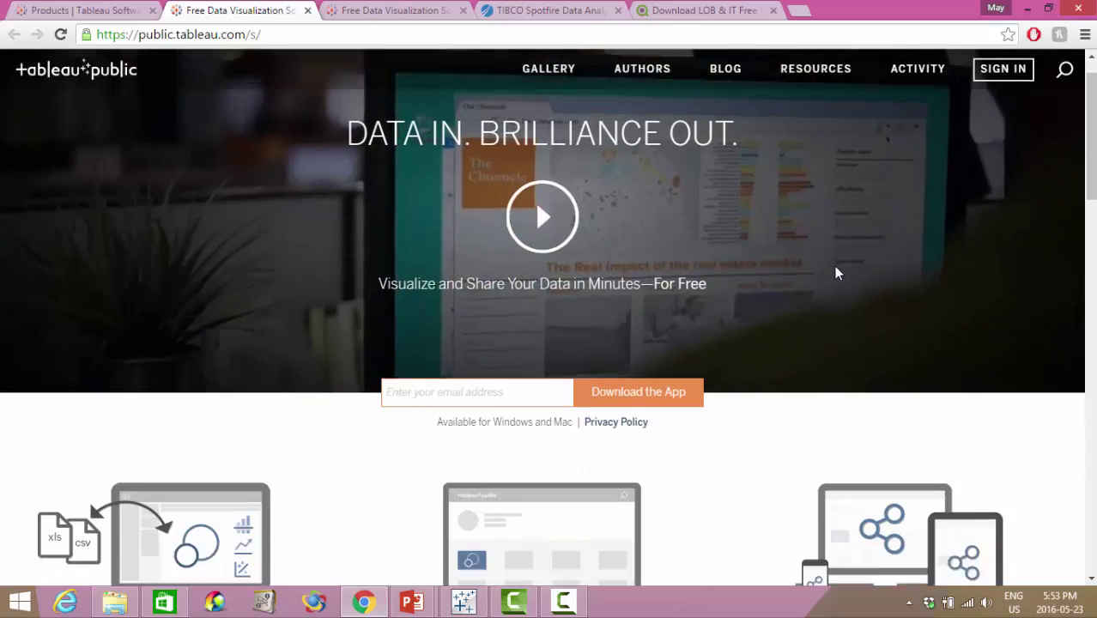
scroll(721, 513, up, 1)
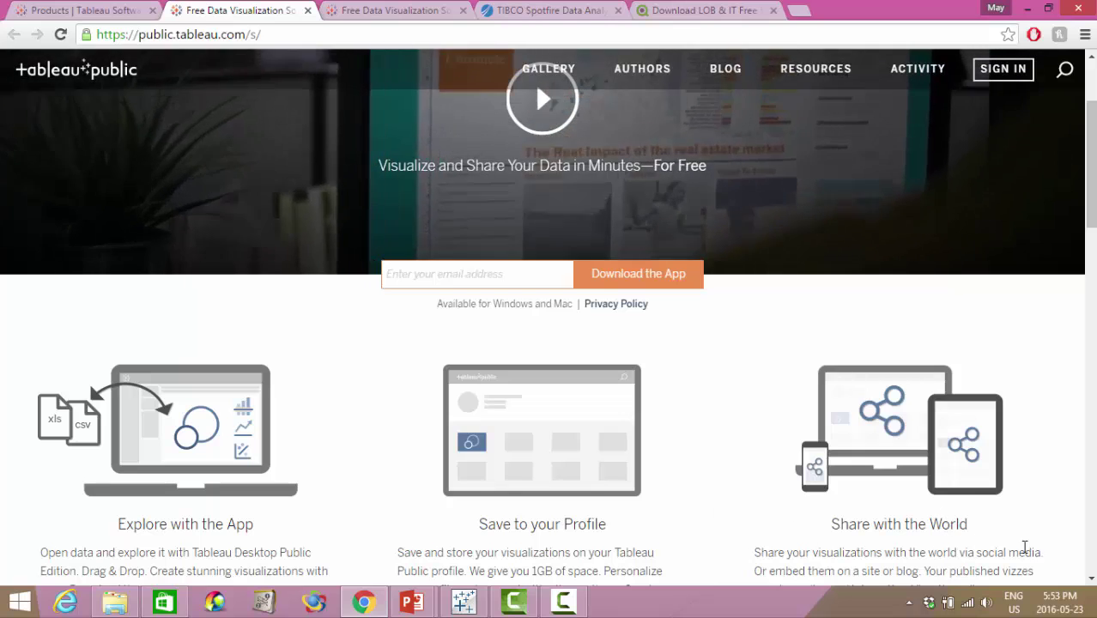
scroll(1011, 537, down, 2)
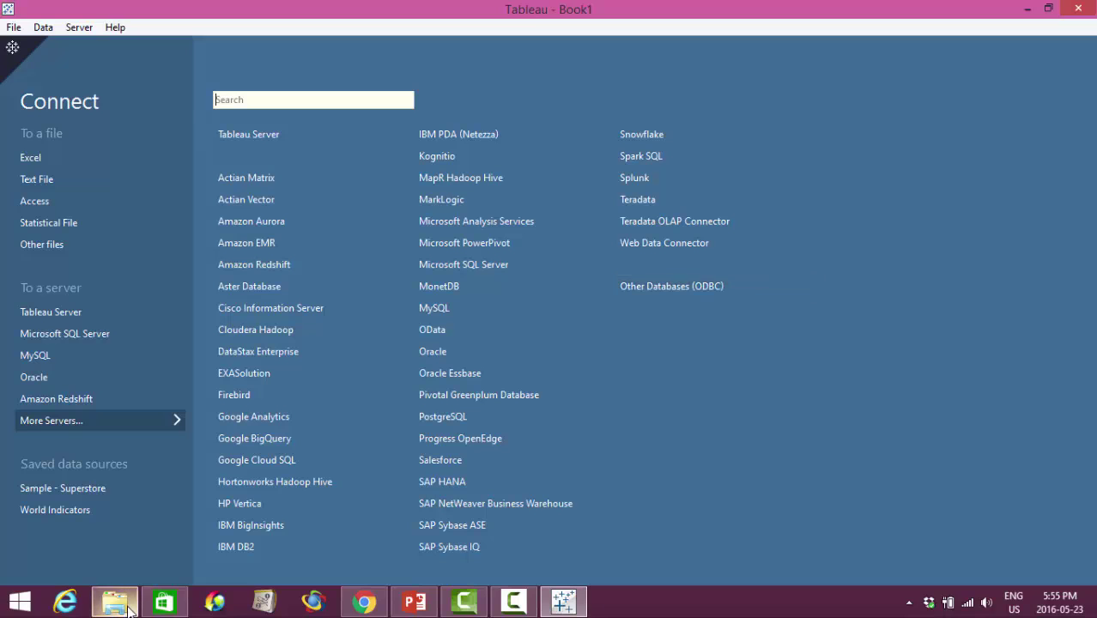
Step: Browse to Datasources > 9.3 > en_US-US, select Sample - Superstore, and switch back to Tableau
mouse_move(118, 605)
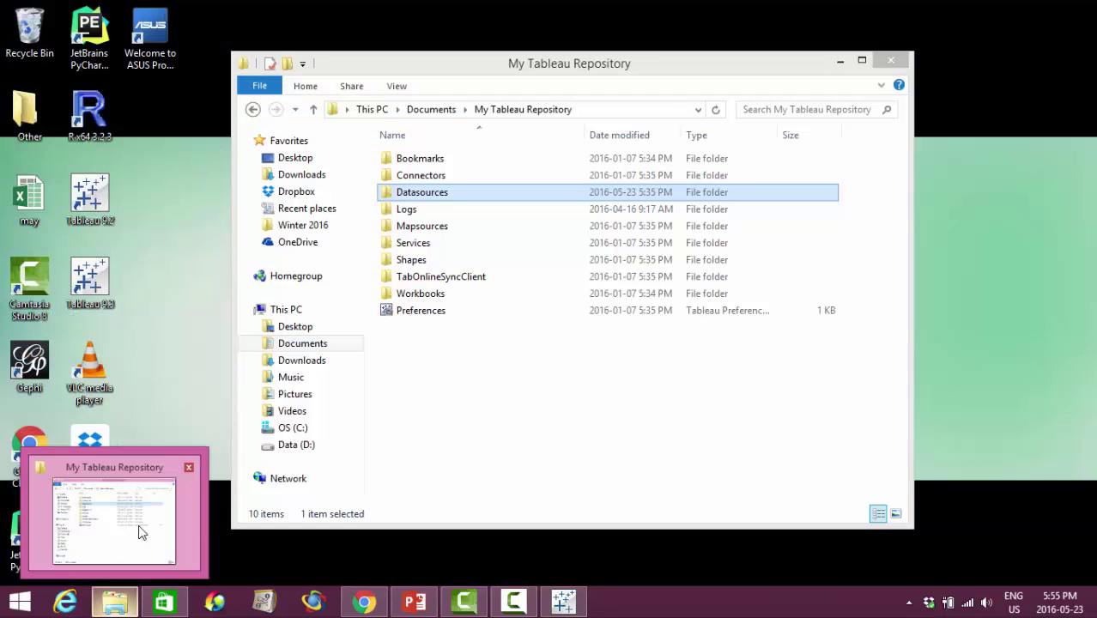
click(140, 525)
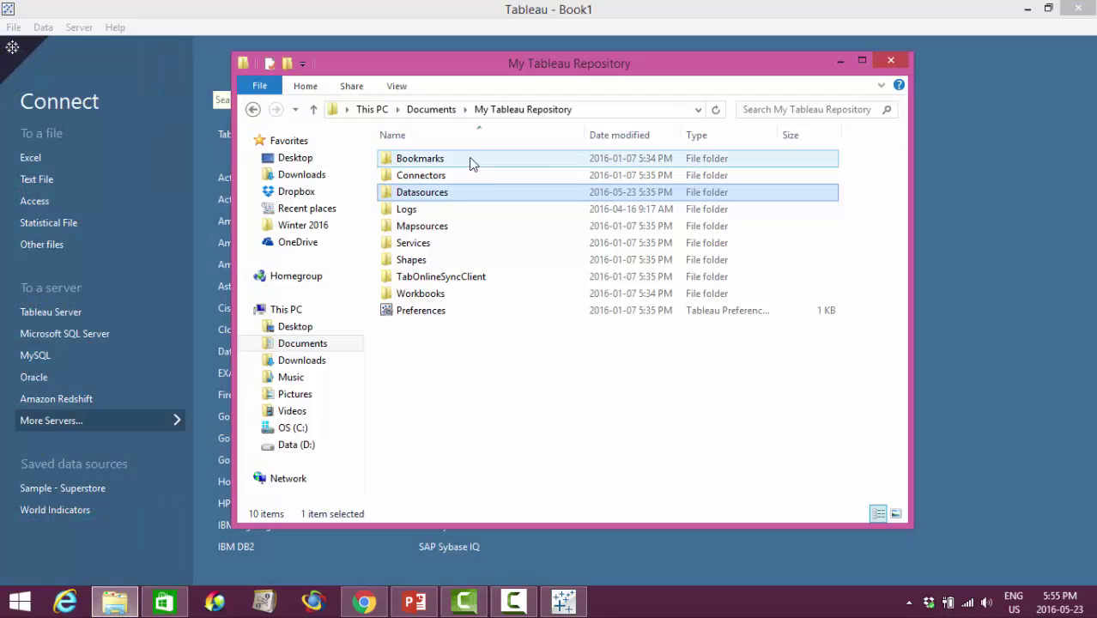
double_click(436, 194)
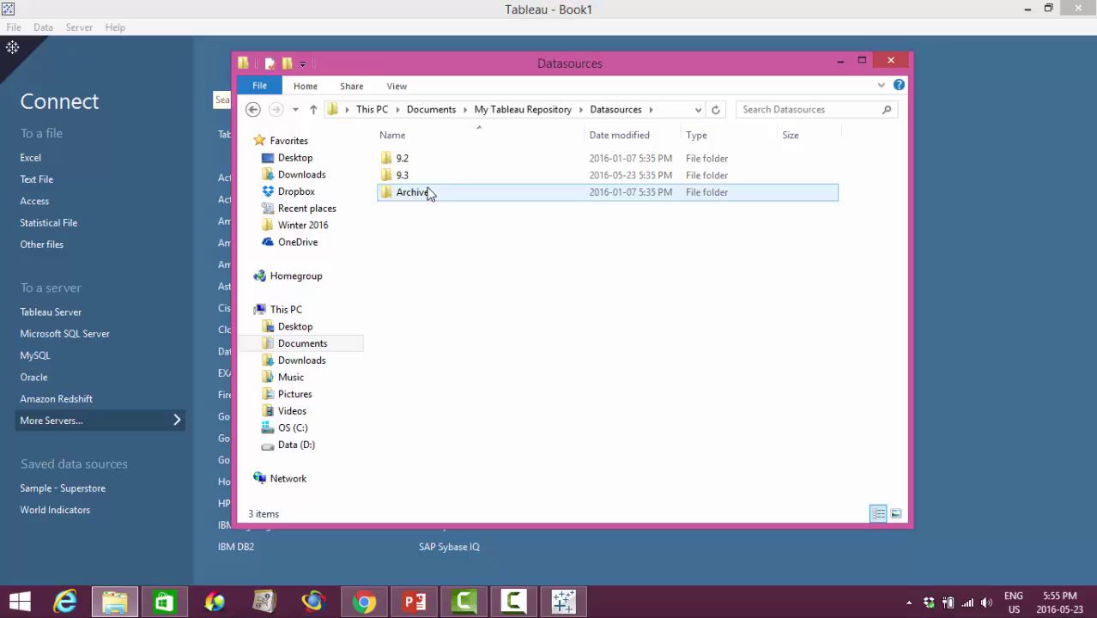
double_click(427, 178)
double_click(427, 161)
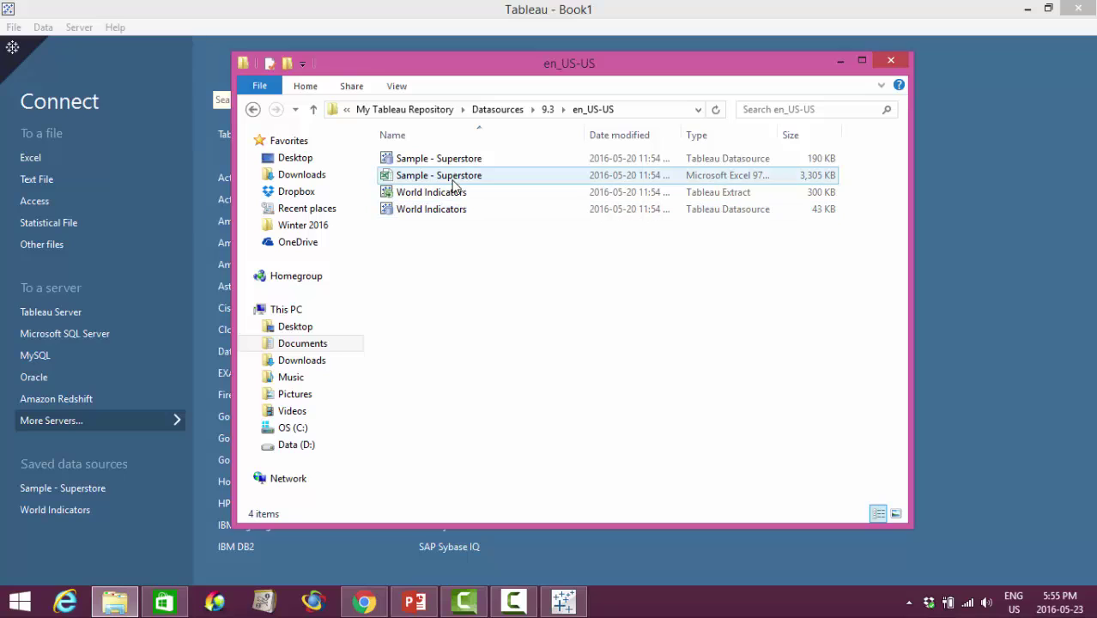
click(455, 178)
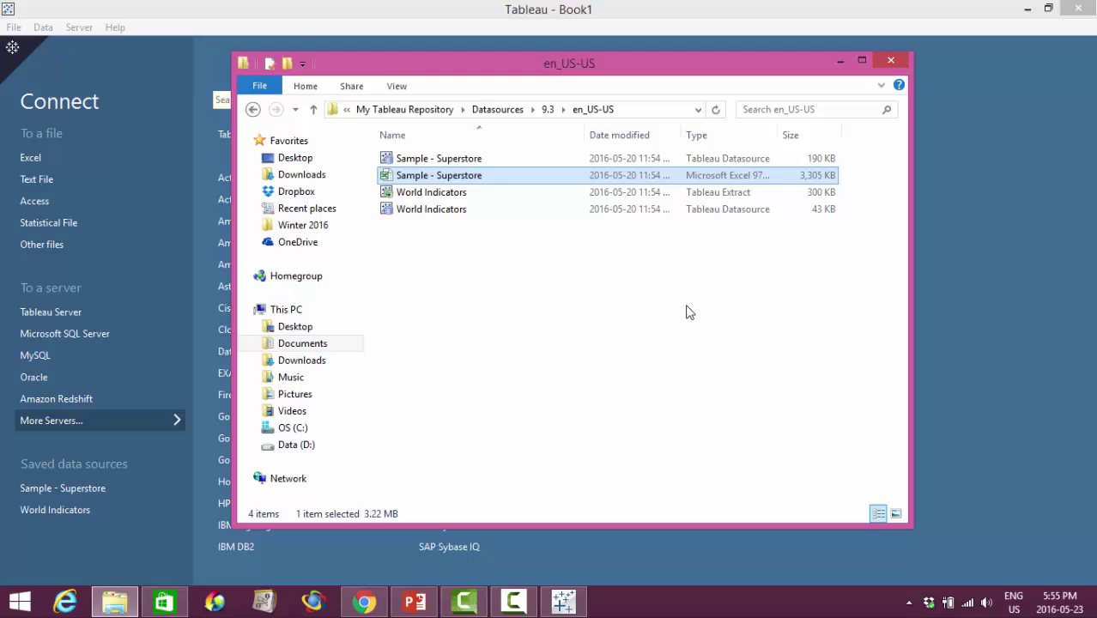
key(alt+Tab)
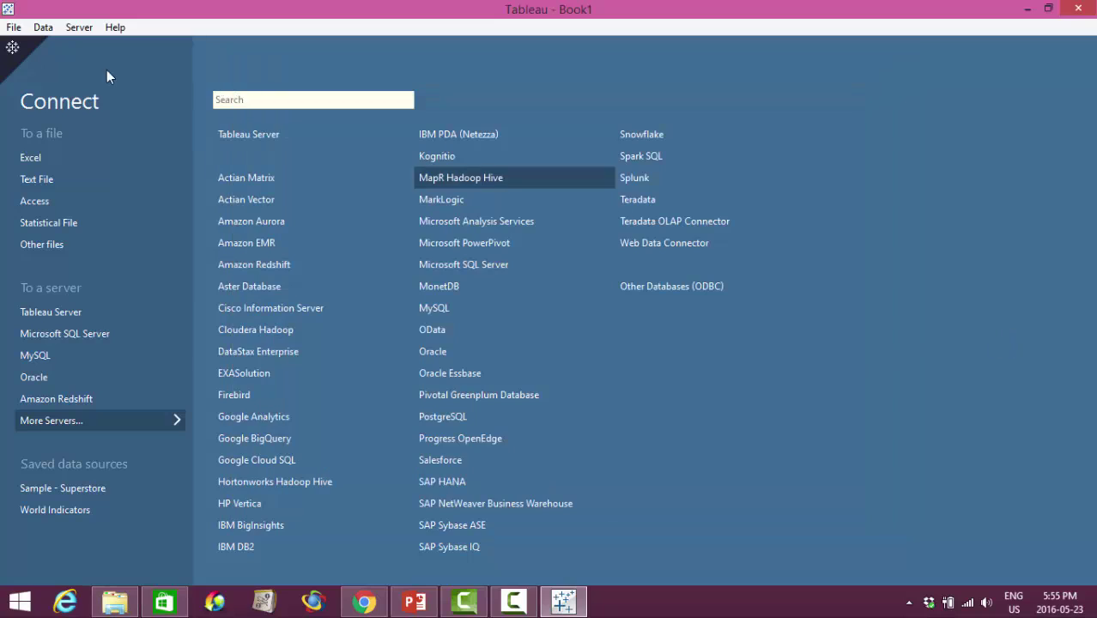
Step: Open Datasources\9.3\en_US-US\Sample - Superstore as an Excel data source
click(29, 161)
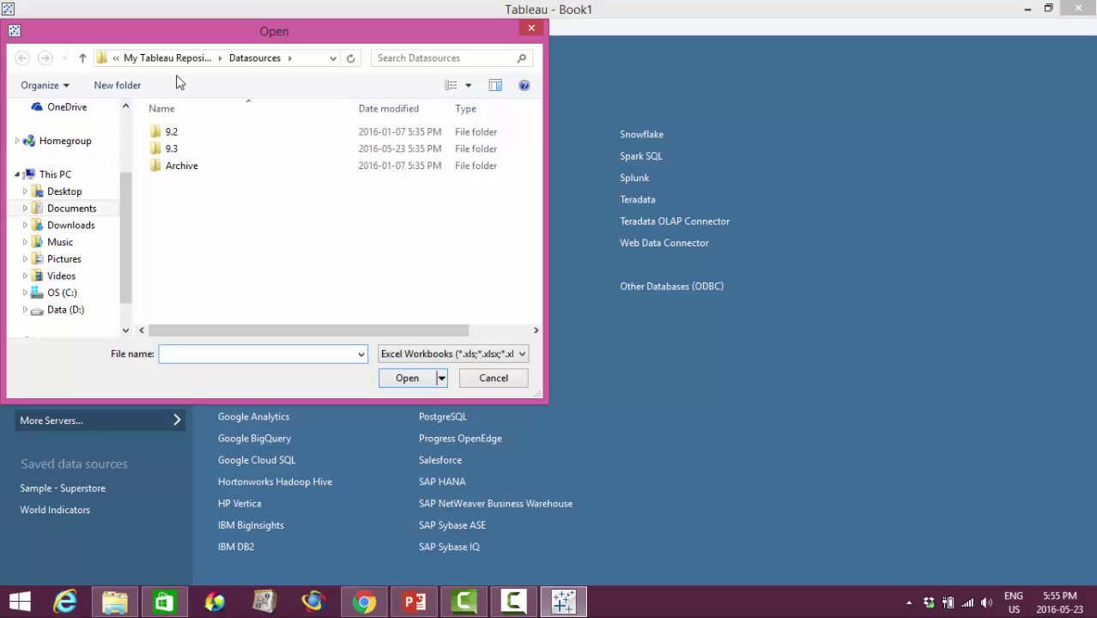
double_click(175, 149)
double_click(202, 137)
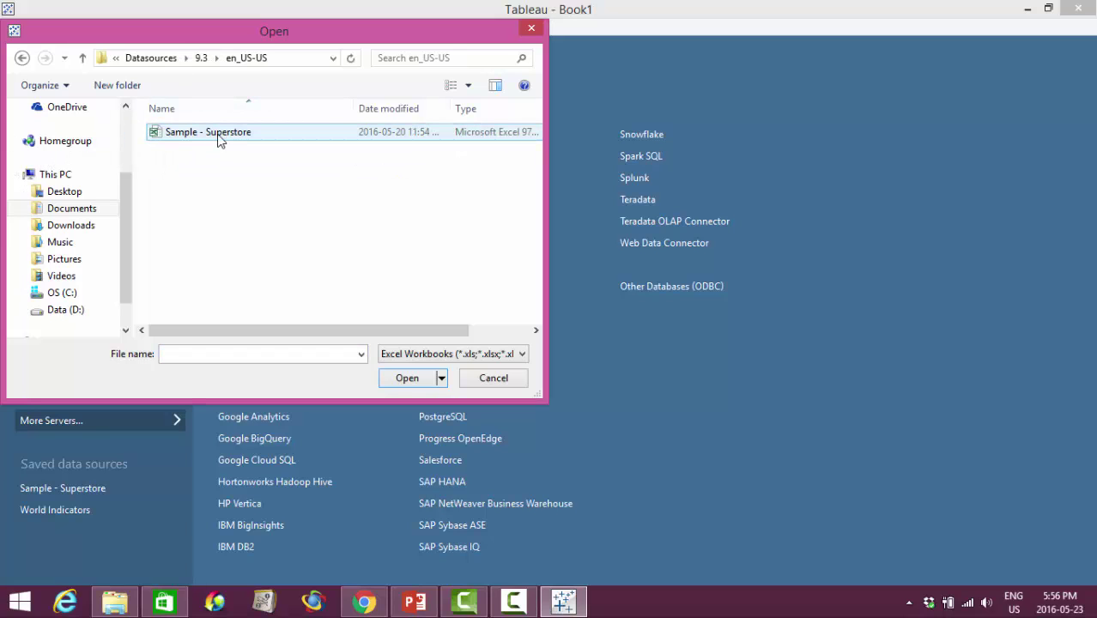
double_click(218, 136)
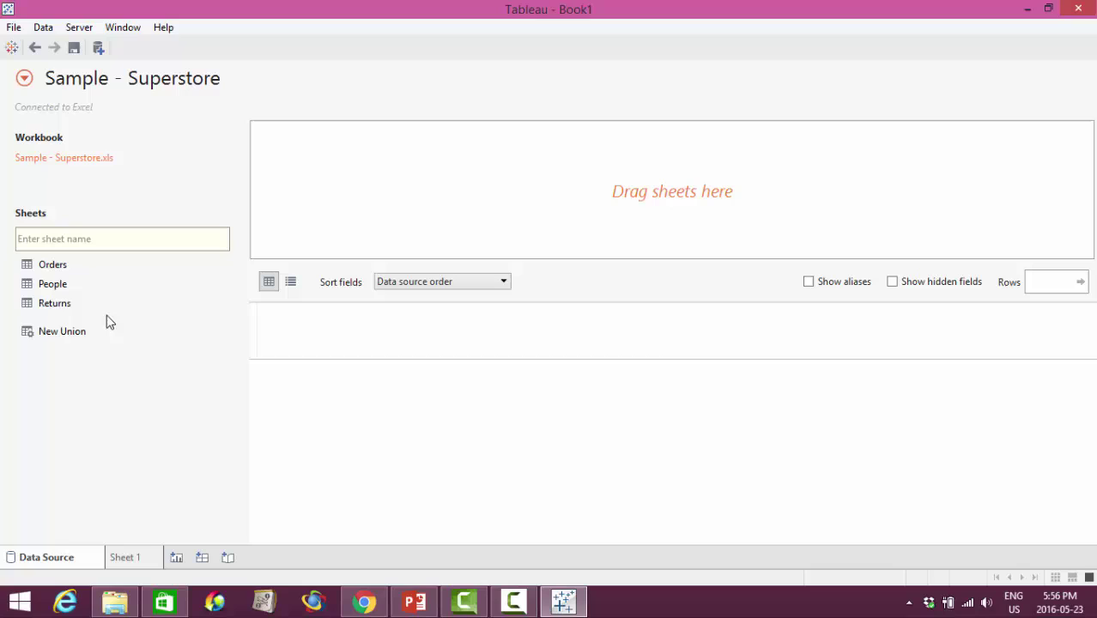
Step: Look over the Orders, People and Returns sheets, then drag Orders onto the data source canvas
click(66, 269)
click(66, 285)
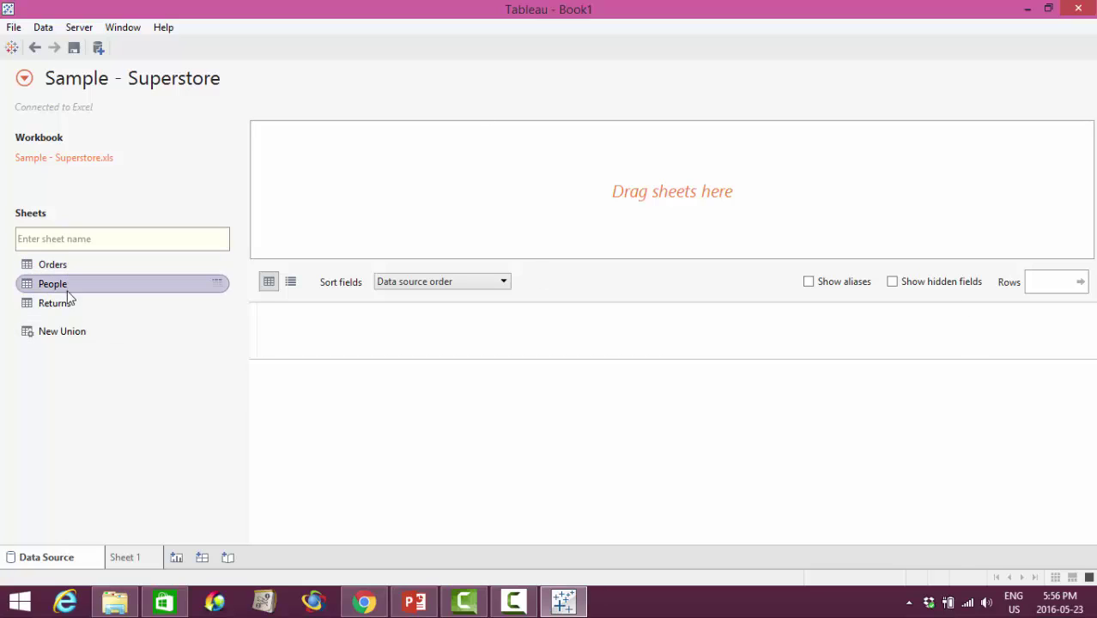
click(75, 304)
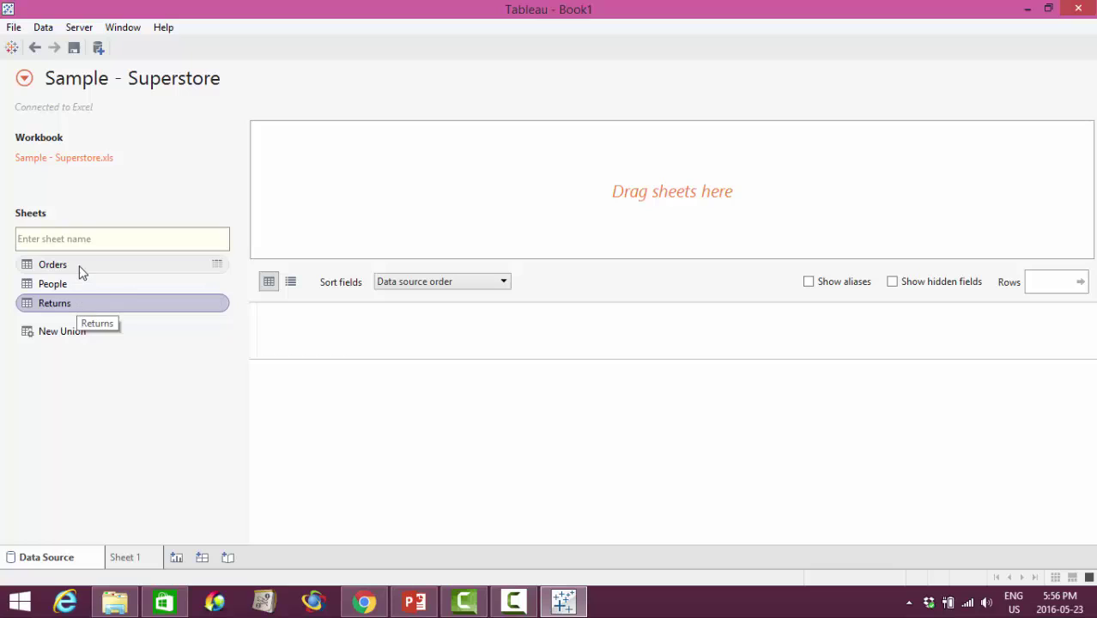
drag(74, 271, 340, 200)
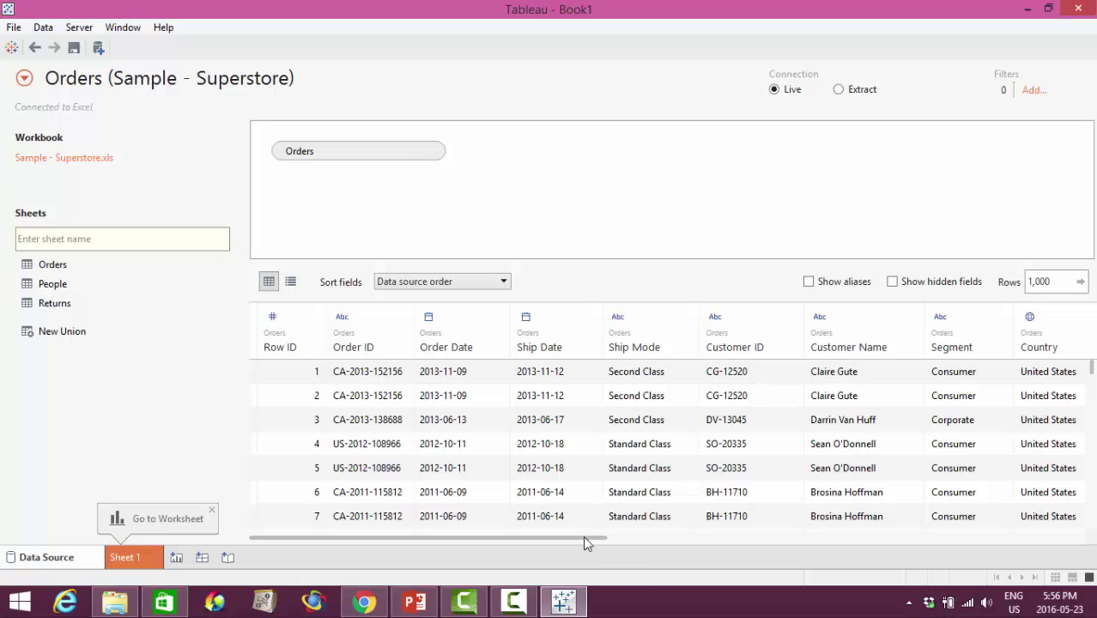
Step: Scroll through the Orders preview grid, then set Row ID's data type to String
drag(583, 541, 507, 526)
scroll(468, 393, down, 1)
mouse_move(1094, 380)
mouse_down()
mouse_move(1091, 366)
mouse_move(1068, 538)
mouse_move(1090, 365)
mouse_up()
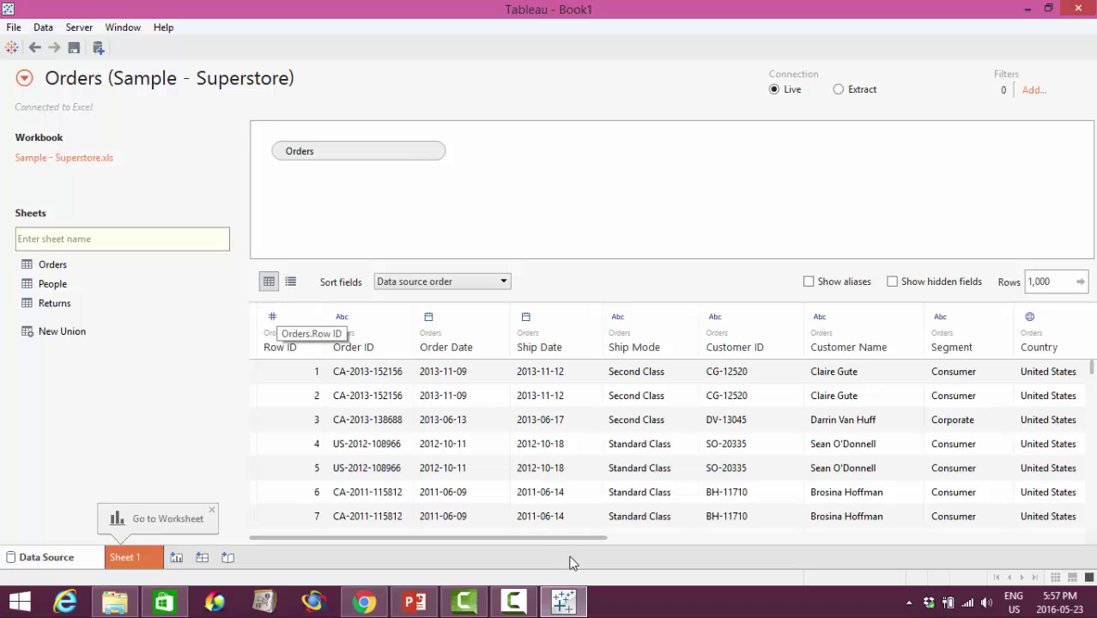
drag(590, 538, 861, 548)
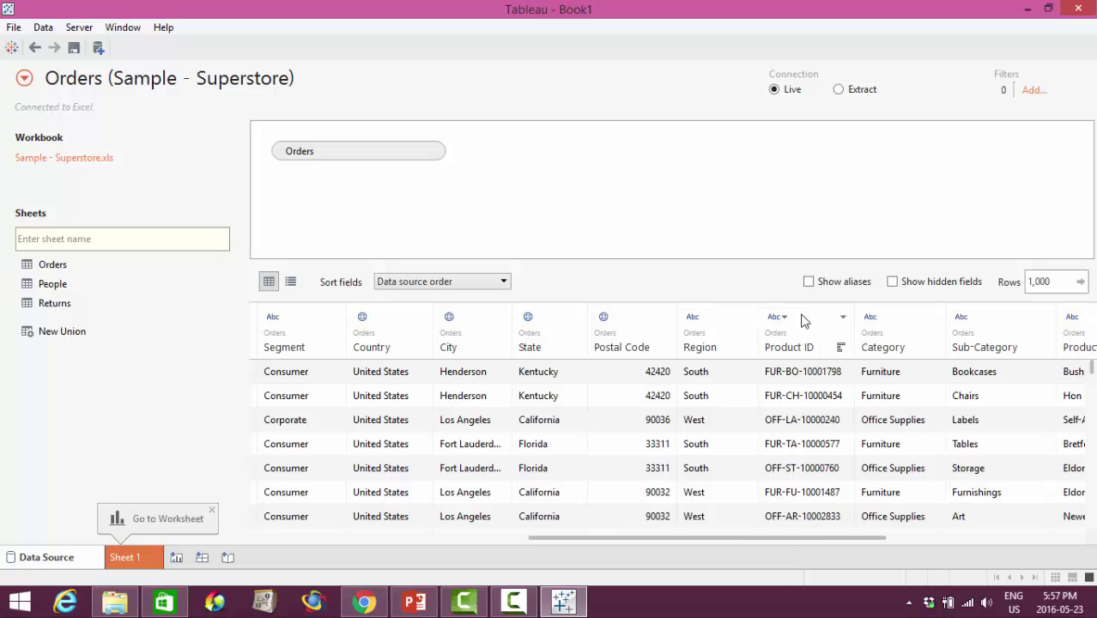
drag(754, 545, 306, 270)
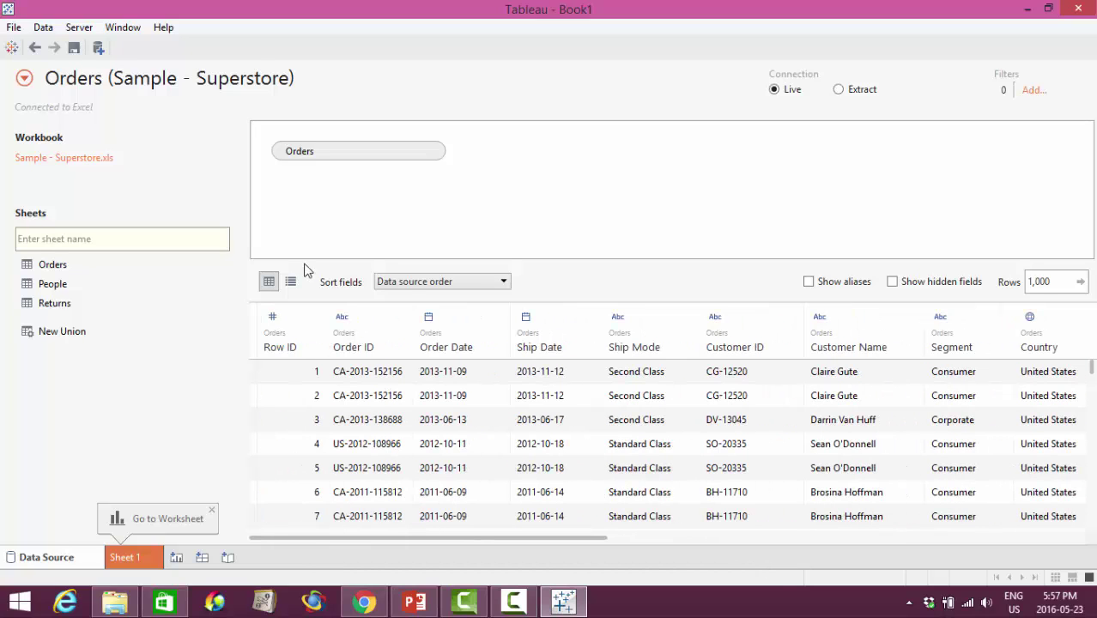
click(287, 320)
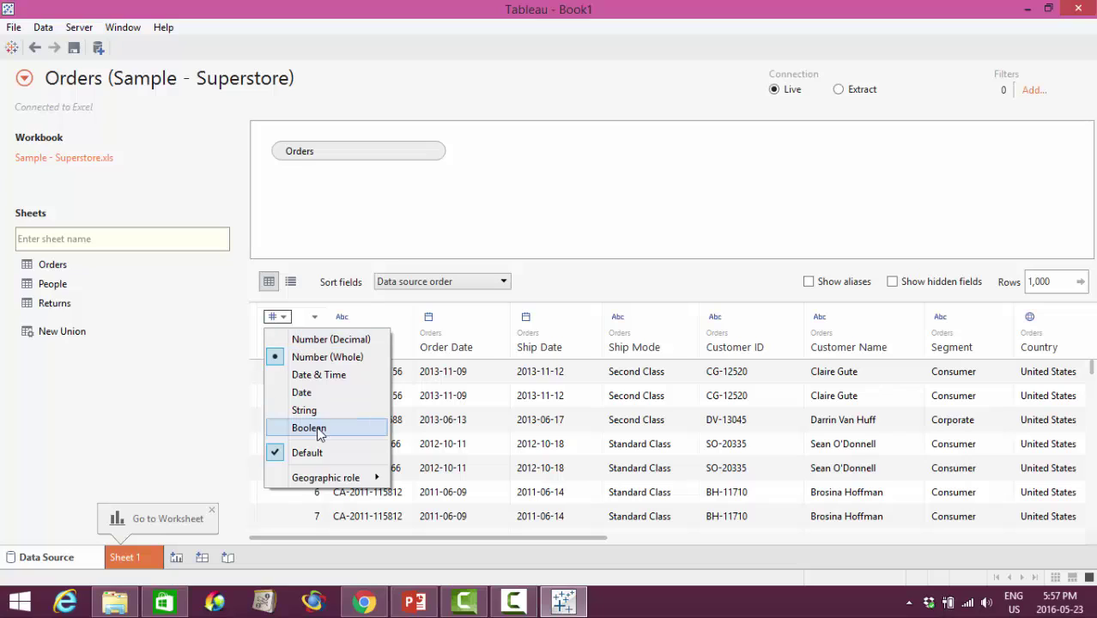
click(324, 415)
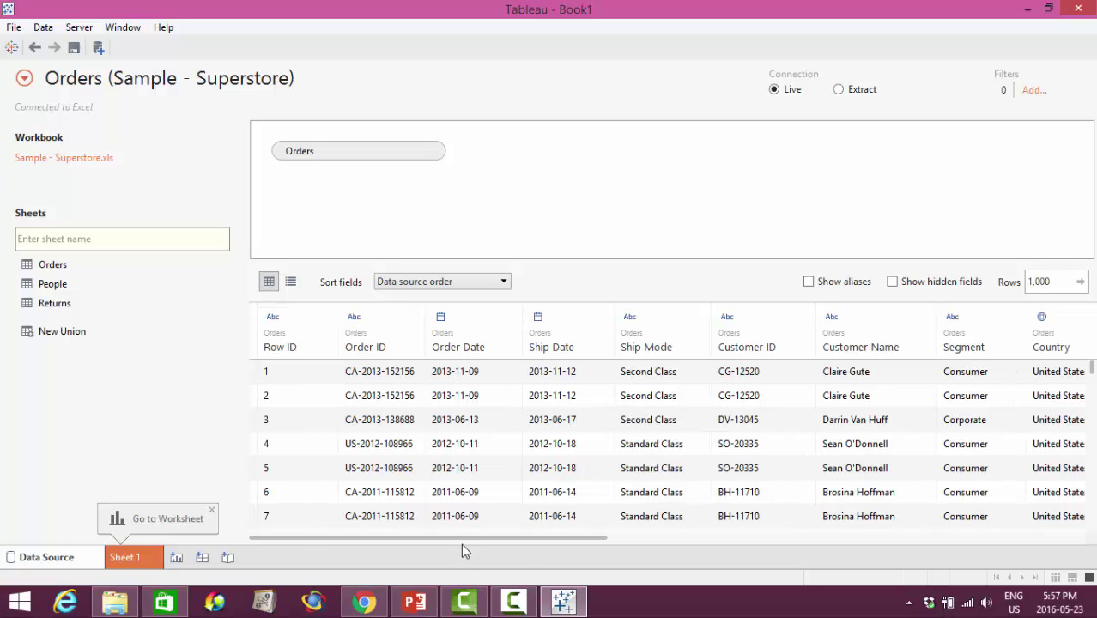
Step: Scroll the preview grid and review the Country field's type and geographic role options
drag(574, 541, 805, 550)
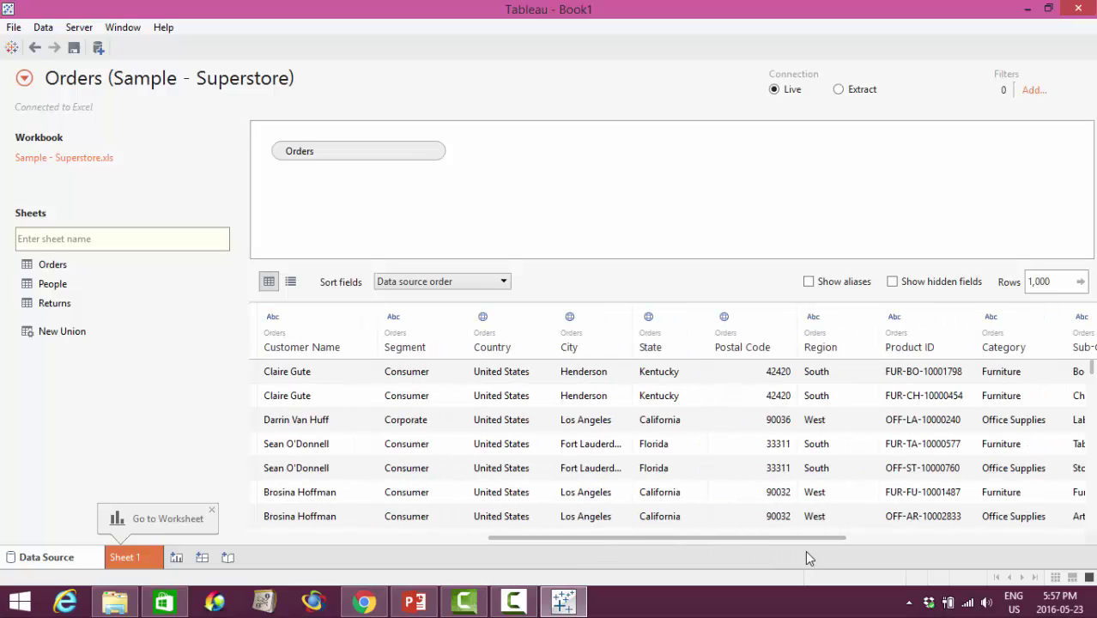
click(493, 319)
mouse_move(549, 486)
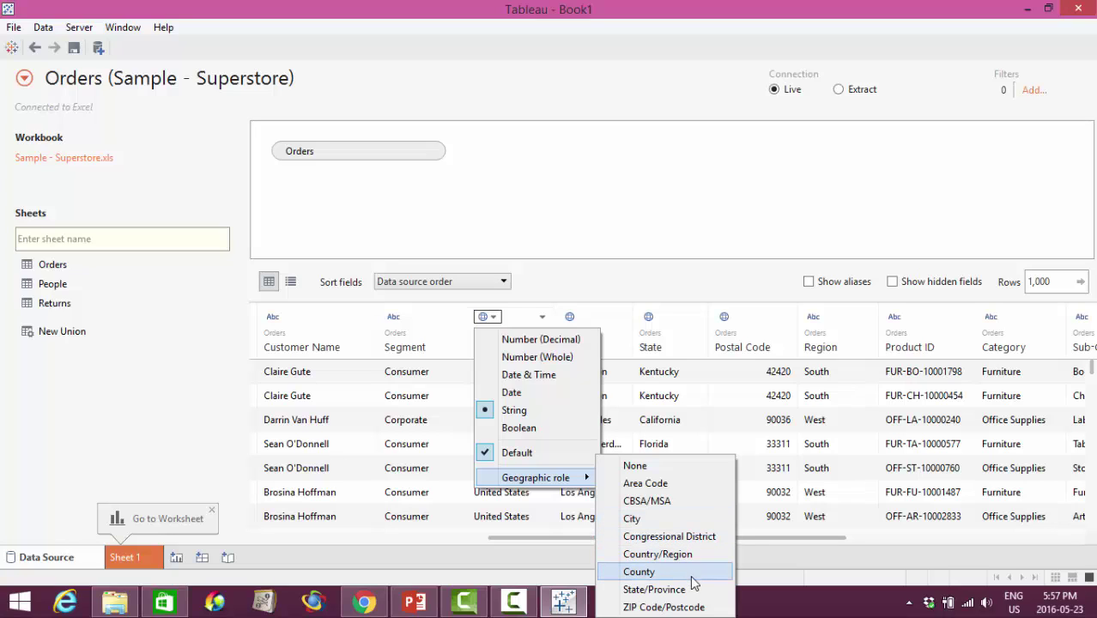
click(827, 591)
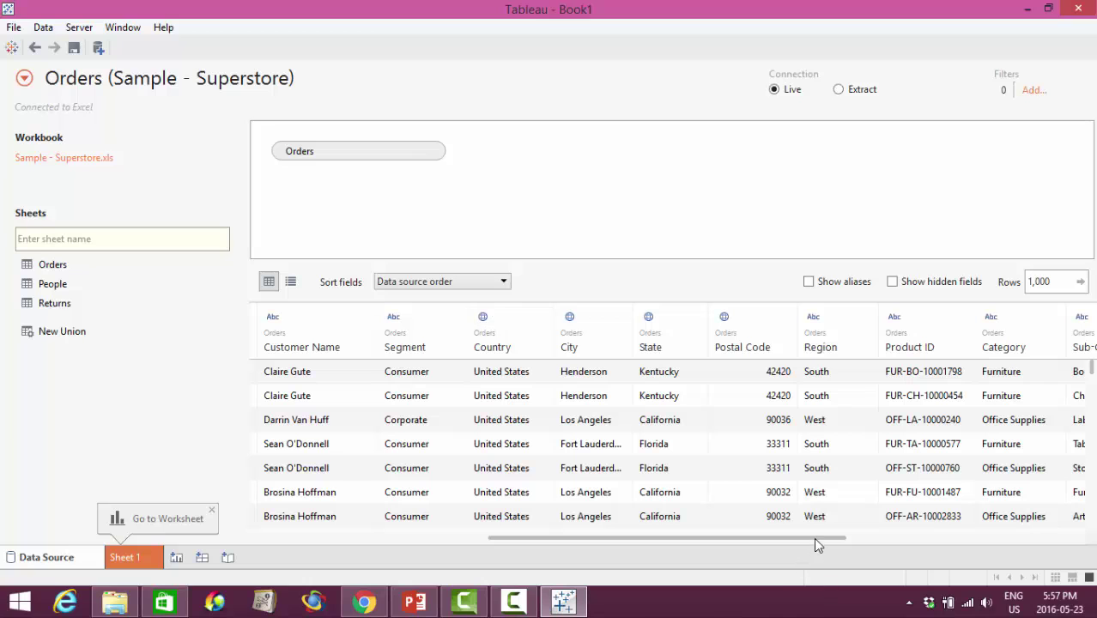
drag(815, 539, 541, 543)
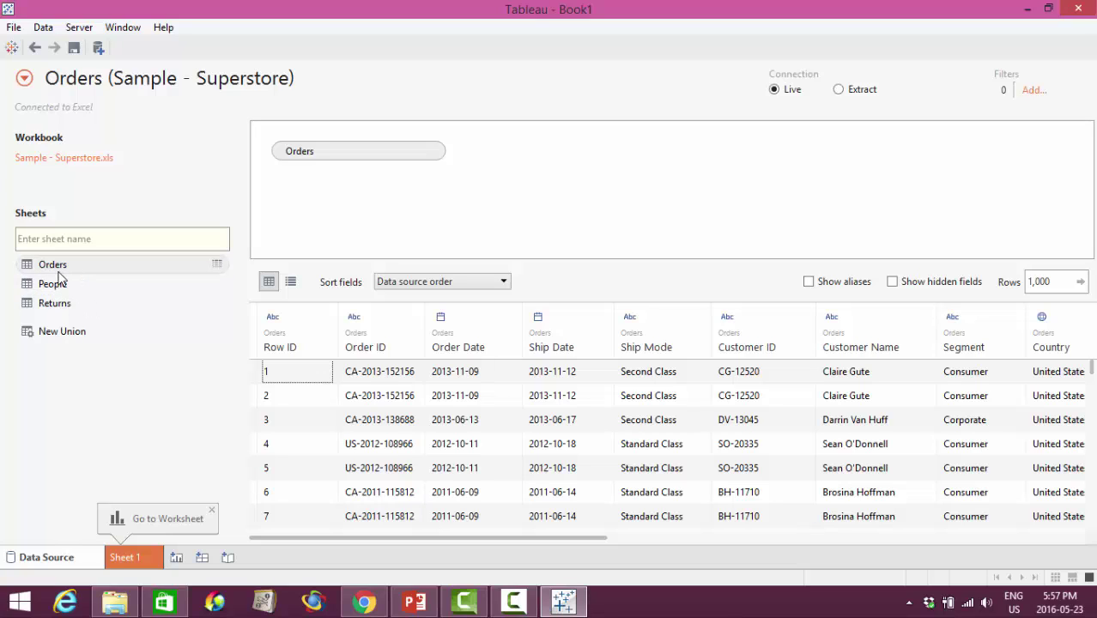
Step: Join People to Orders on Region, review the join, then remove People again
drag(62, 284, 556, 167)
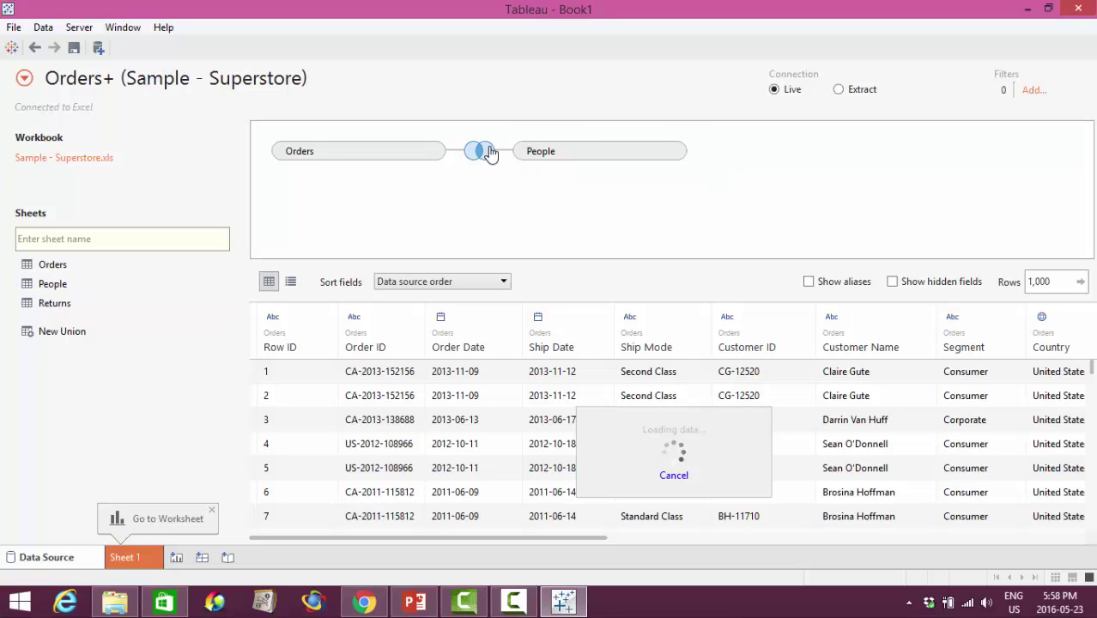
click(481, 156)
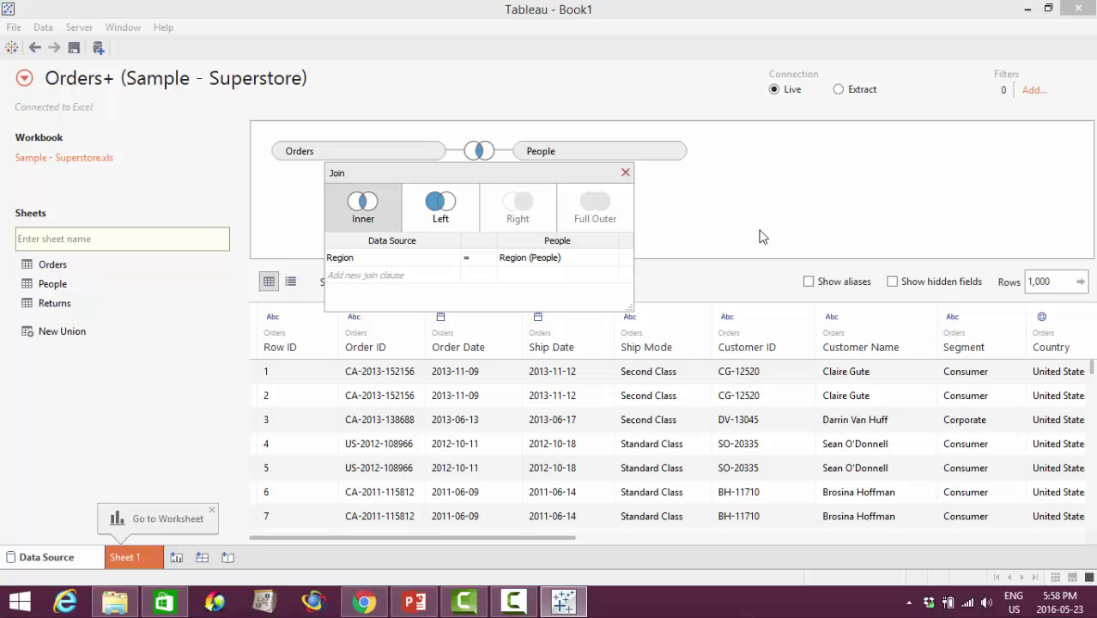
click(625, 173)
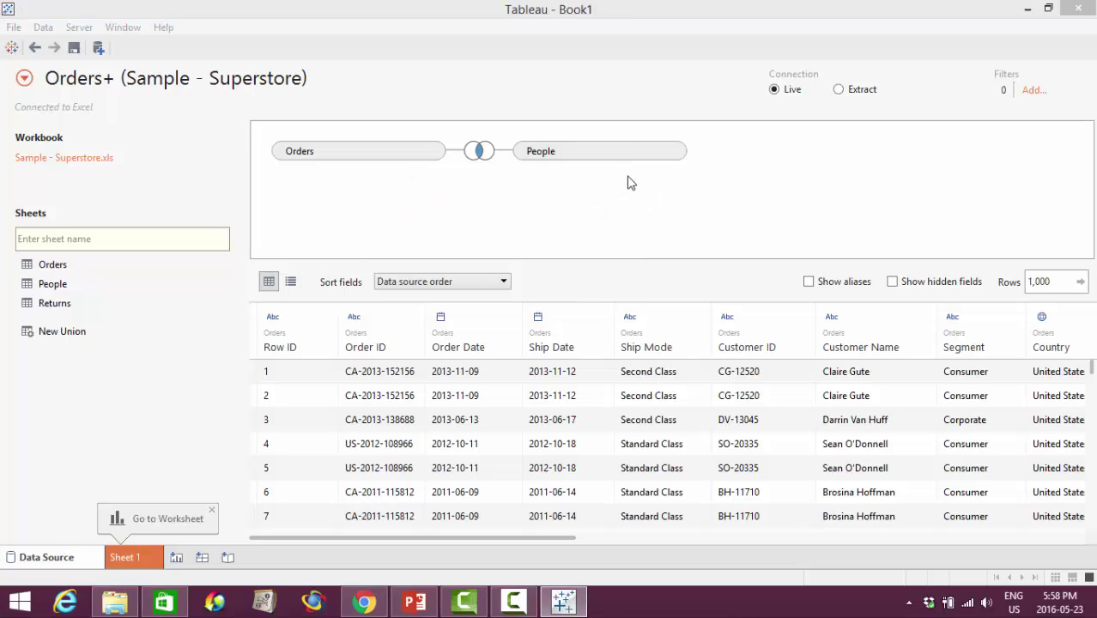
click(674, 151)
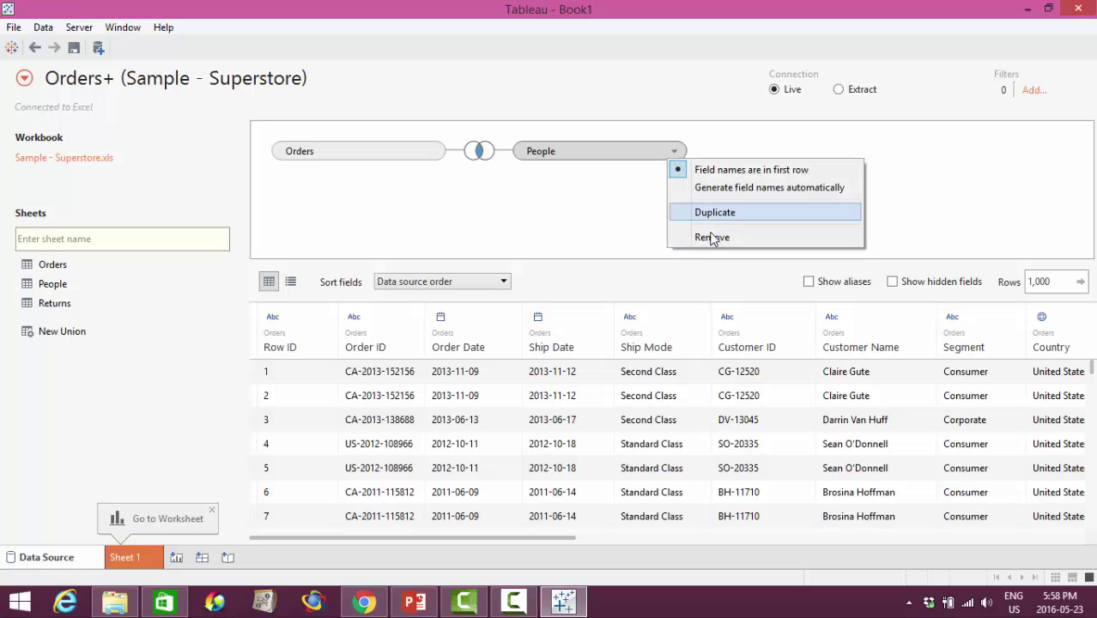
click(642, 246)
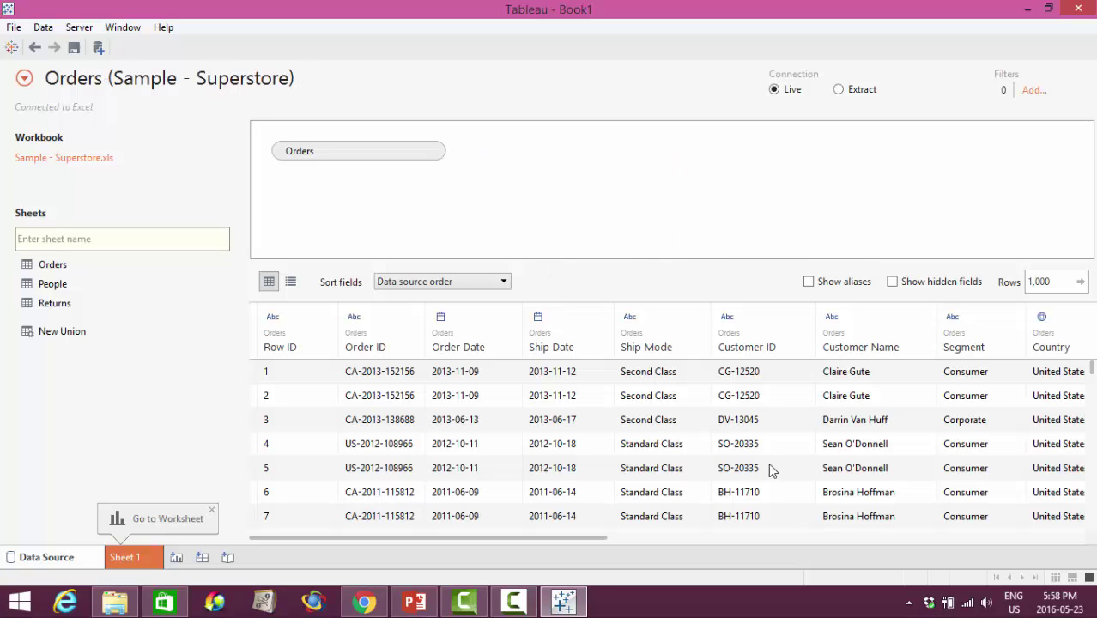
drag(508, 539, 429, 580)
drag(603, 542, 350, 544)
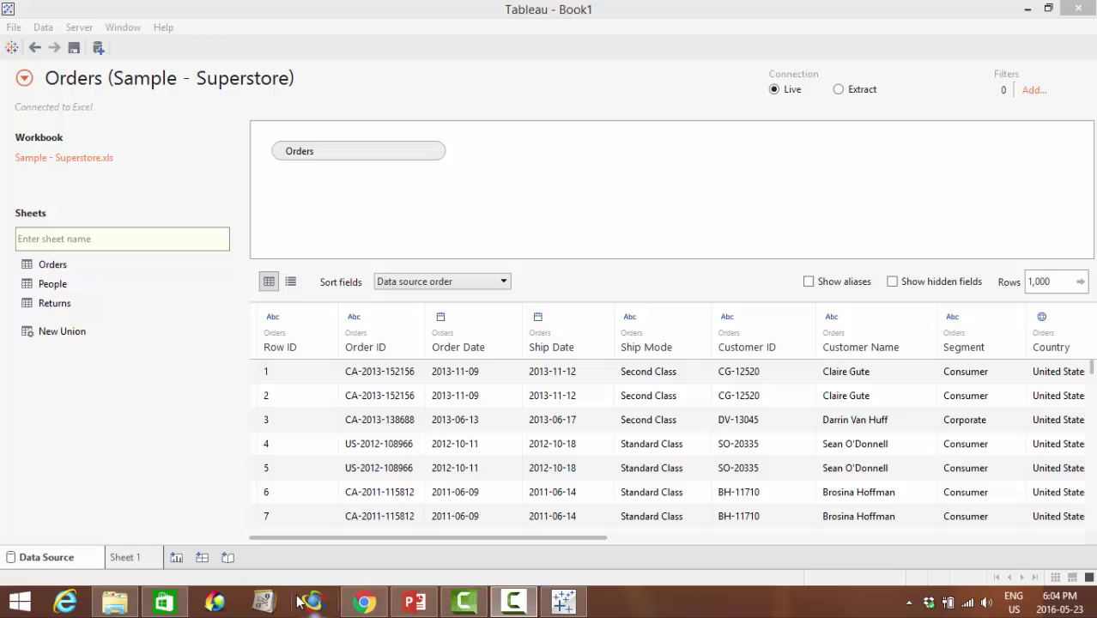
Step: Switch to Sheet 1 and briefly check Ship Date's data type options
click(127, 558)
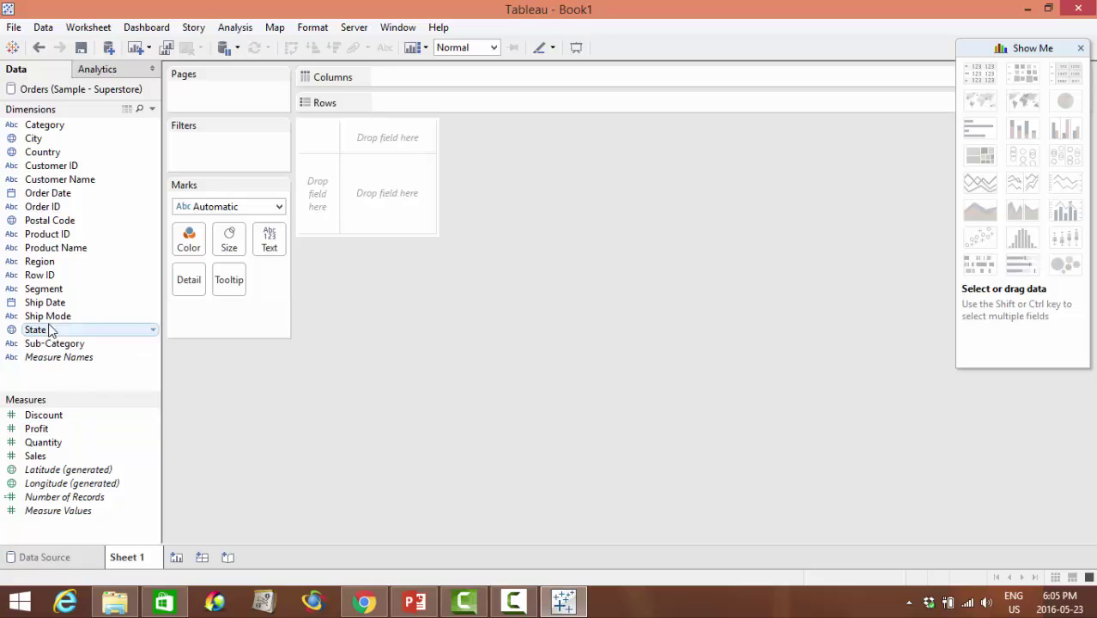
click(11, 302)
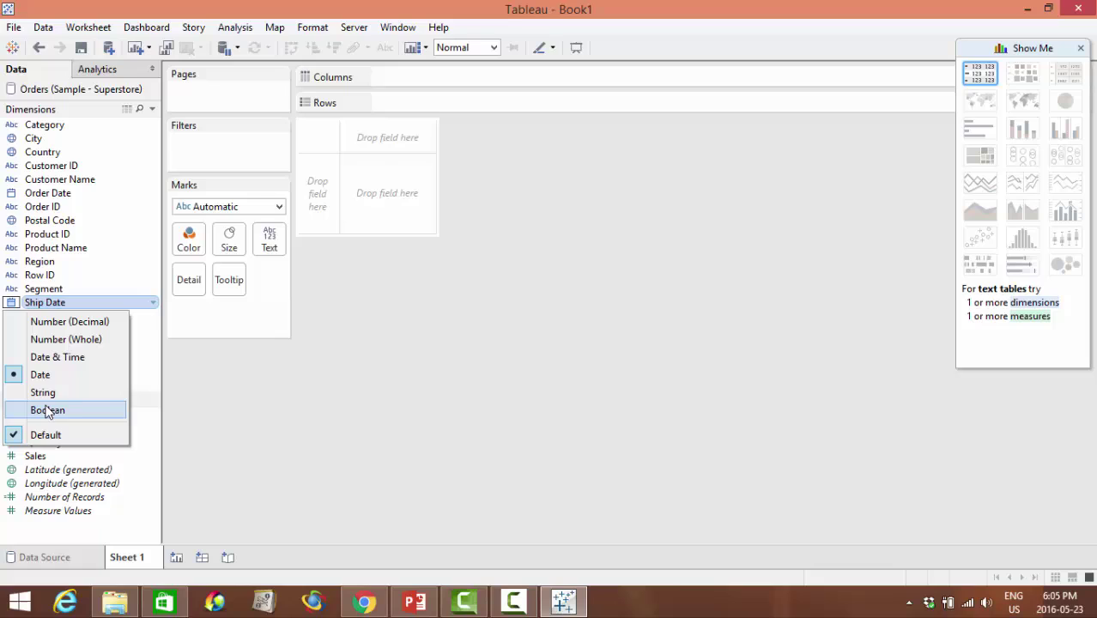
click(240, 379)
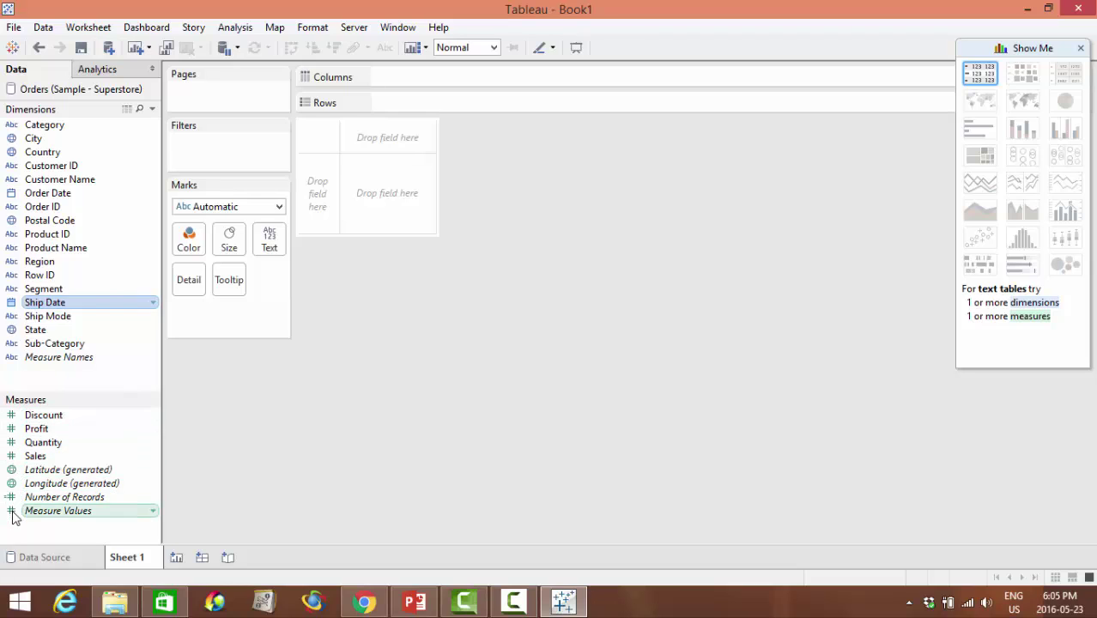
click(11, 443)
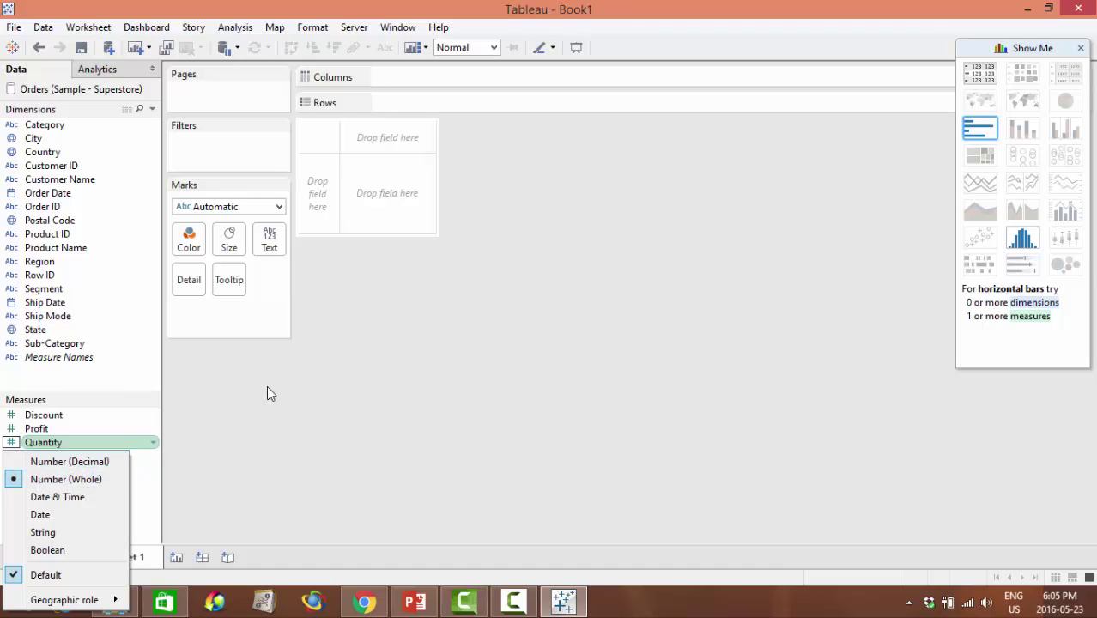
click(252, 419)
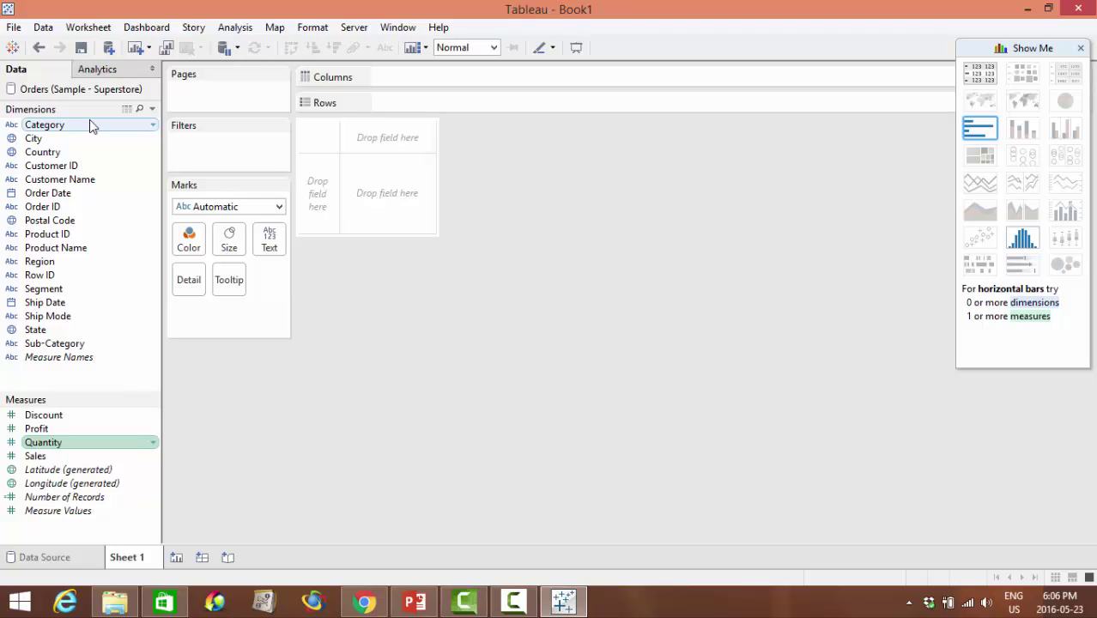
click(64, 455)
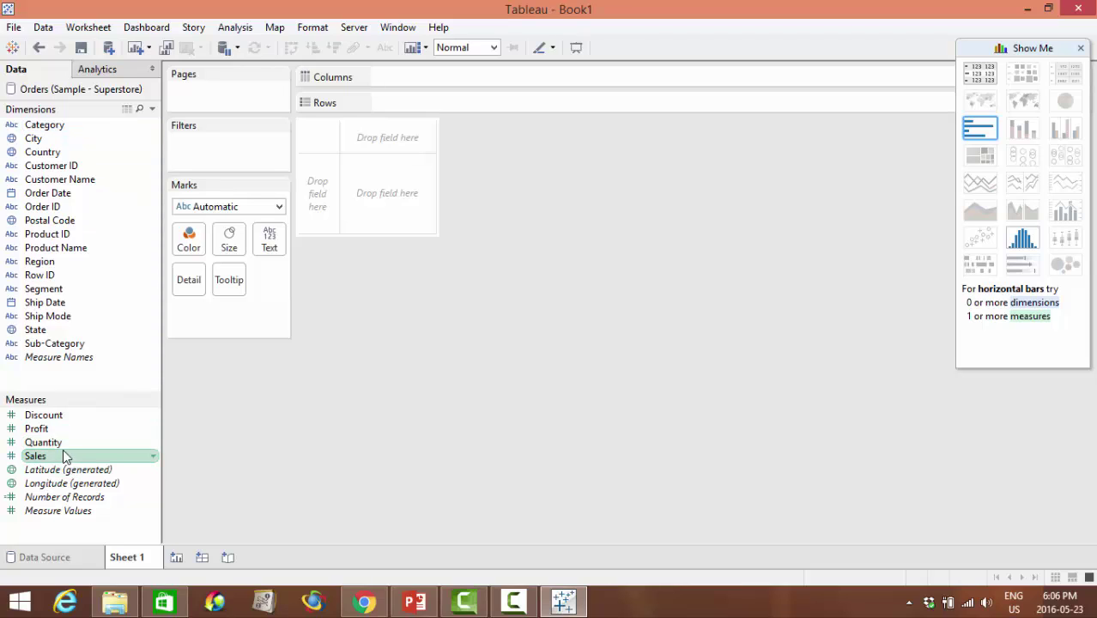
click(85, 251)
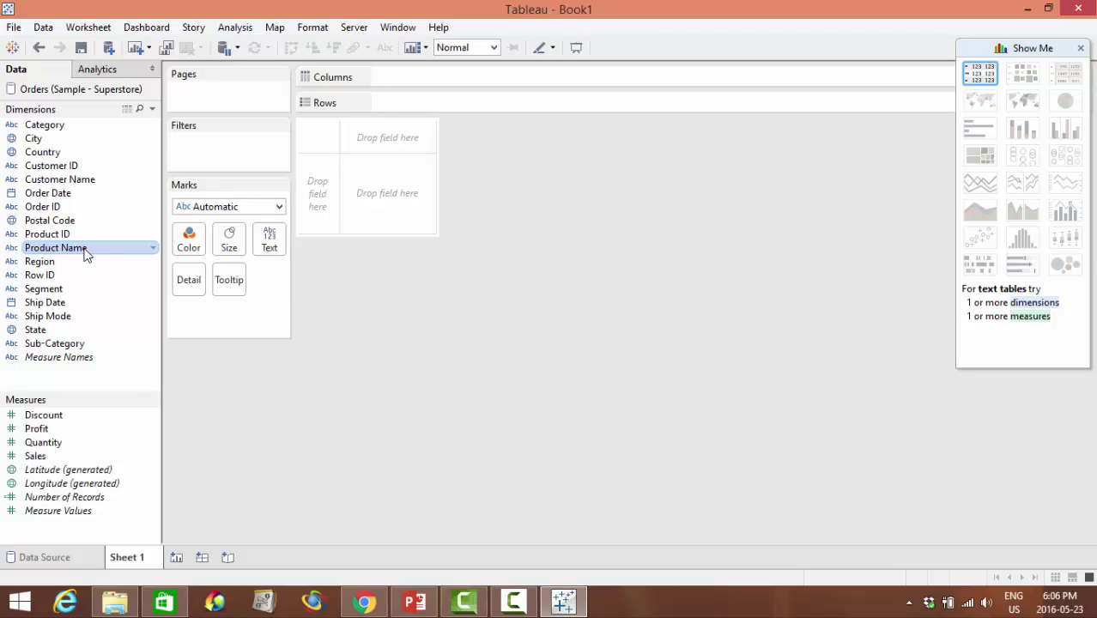
click(39, 47)
click(38, 47)
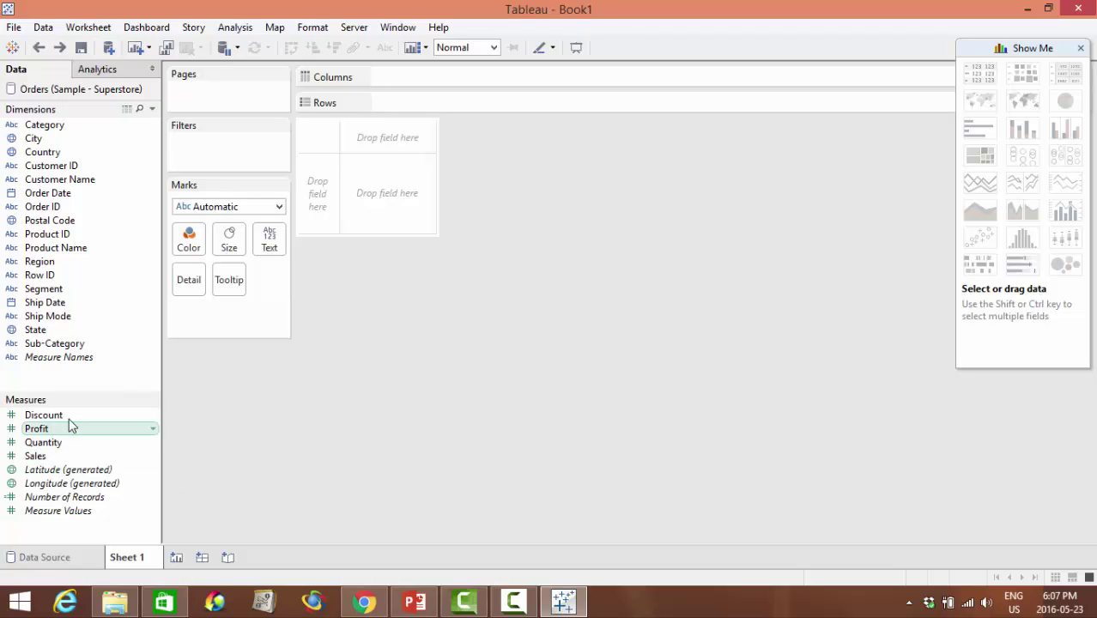
drag(69, 414, 54, 301)
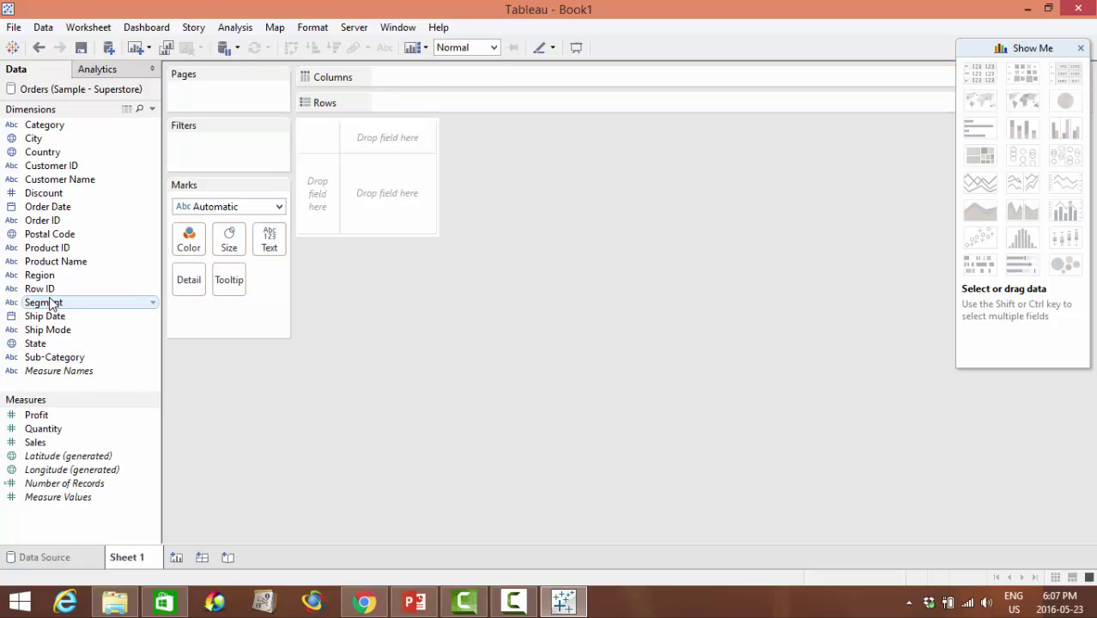
click(56, 195)
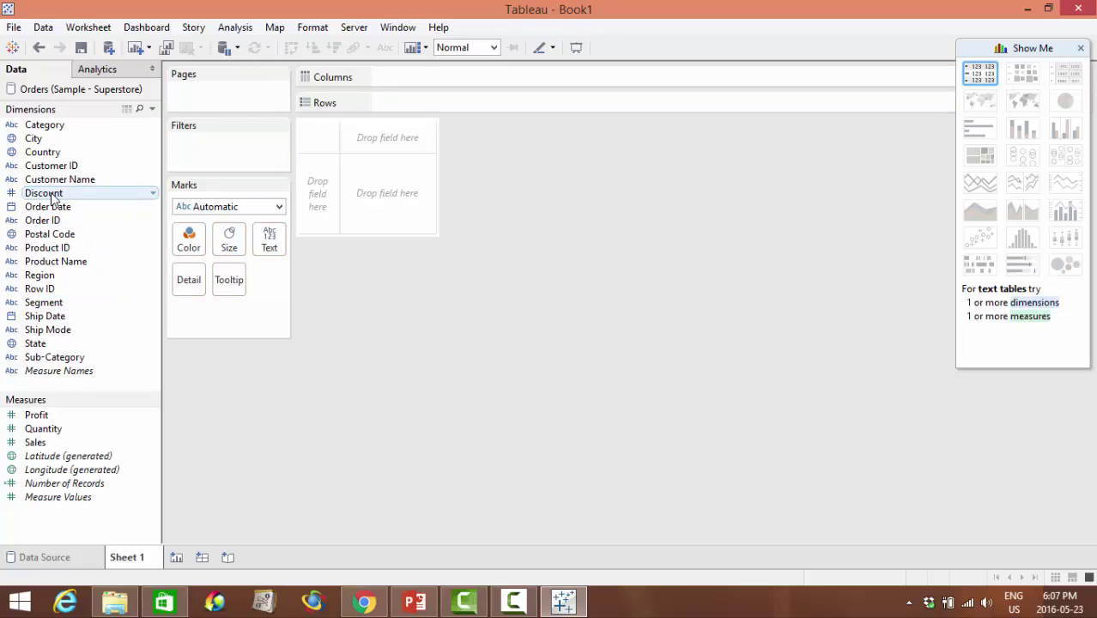
click(152, 193)
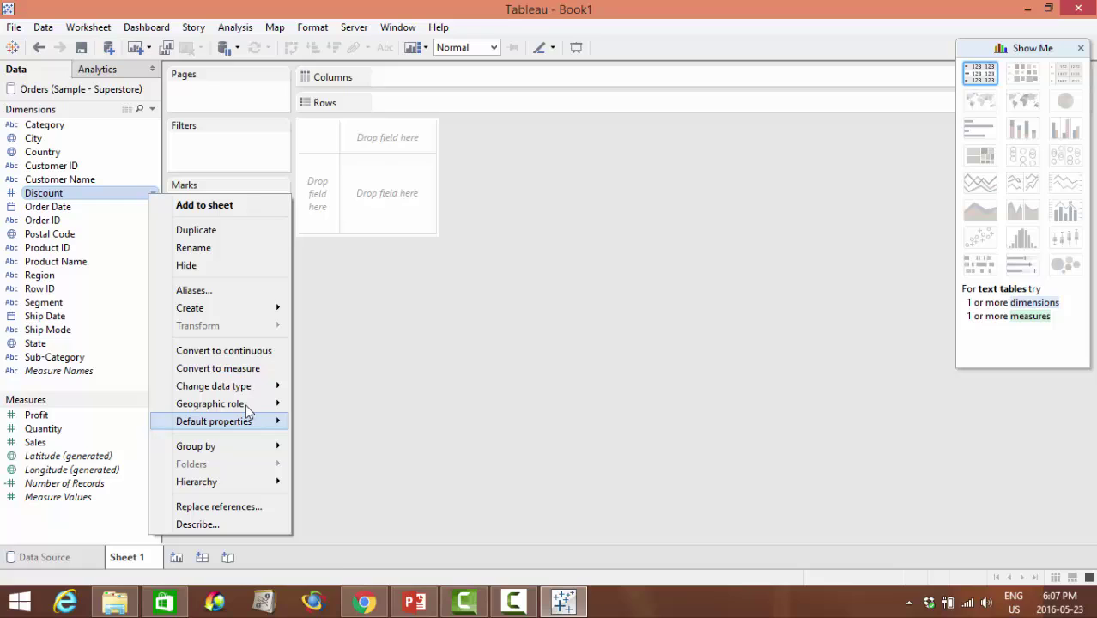
mouse_move(245, 388)
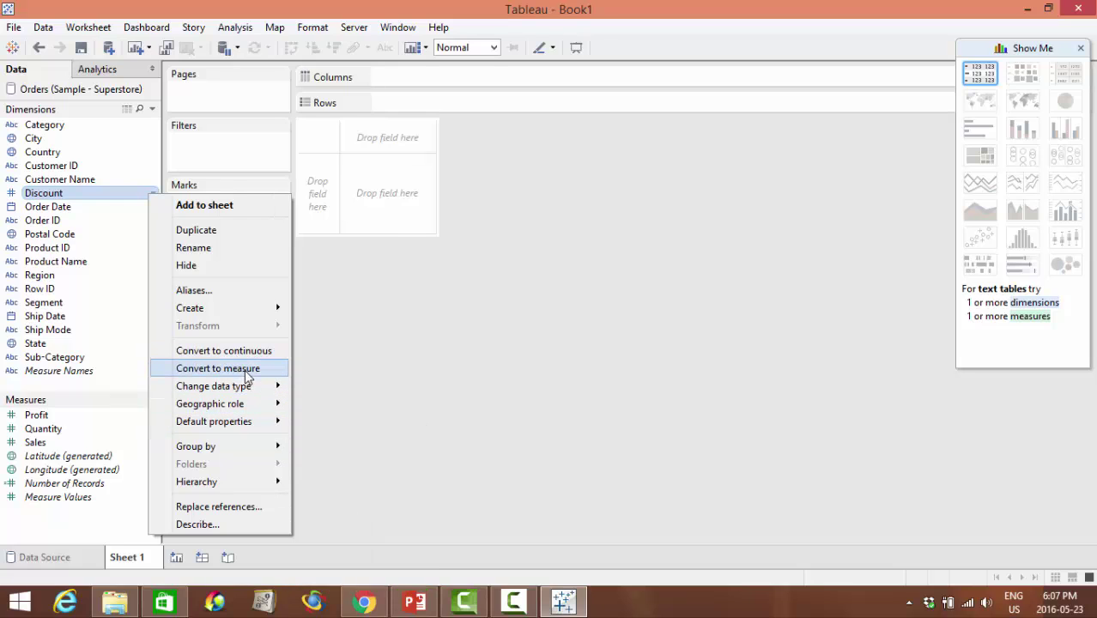
click(244, 369)
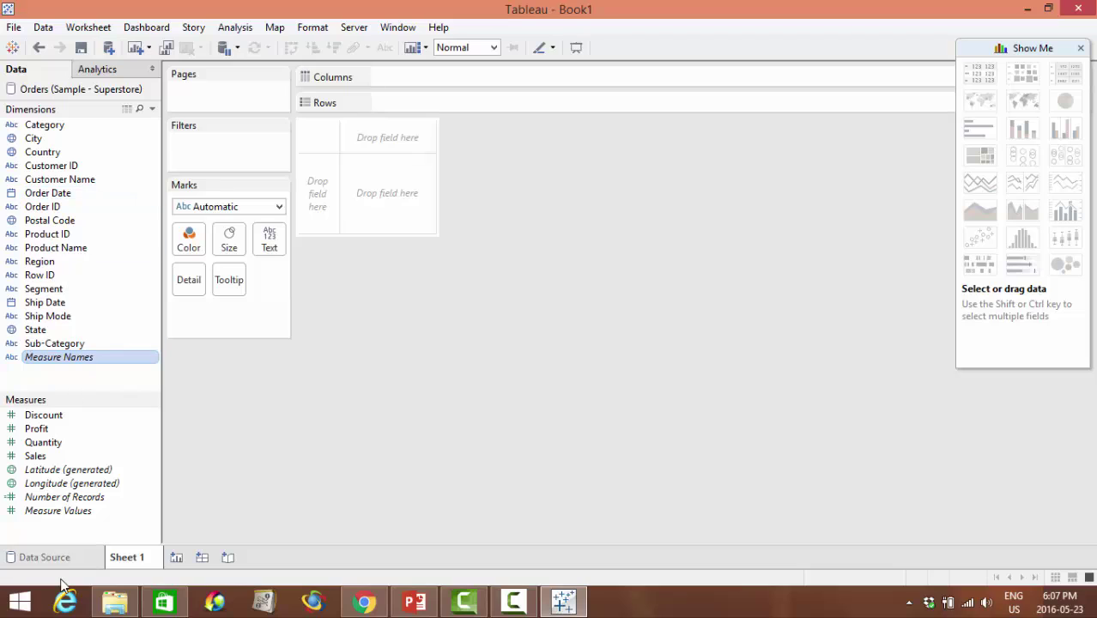
click(52, 513)
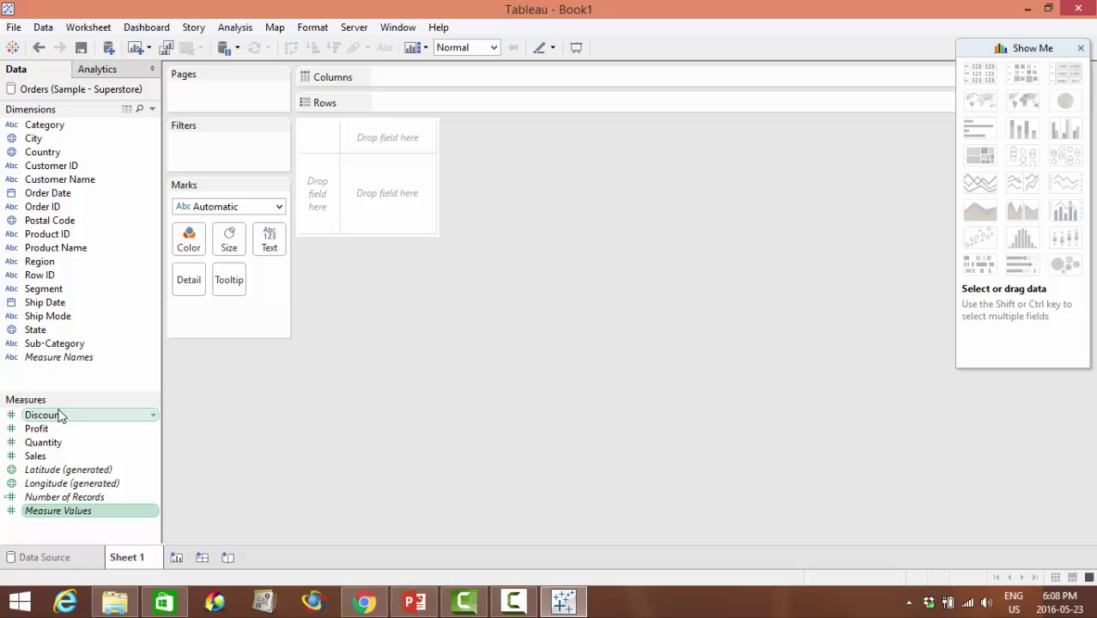
click(75, 500)
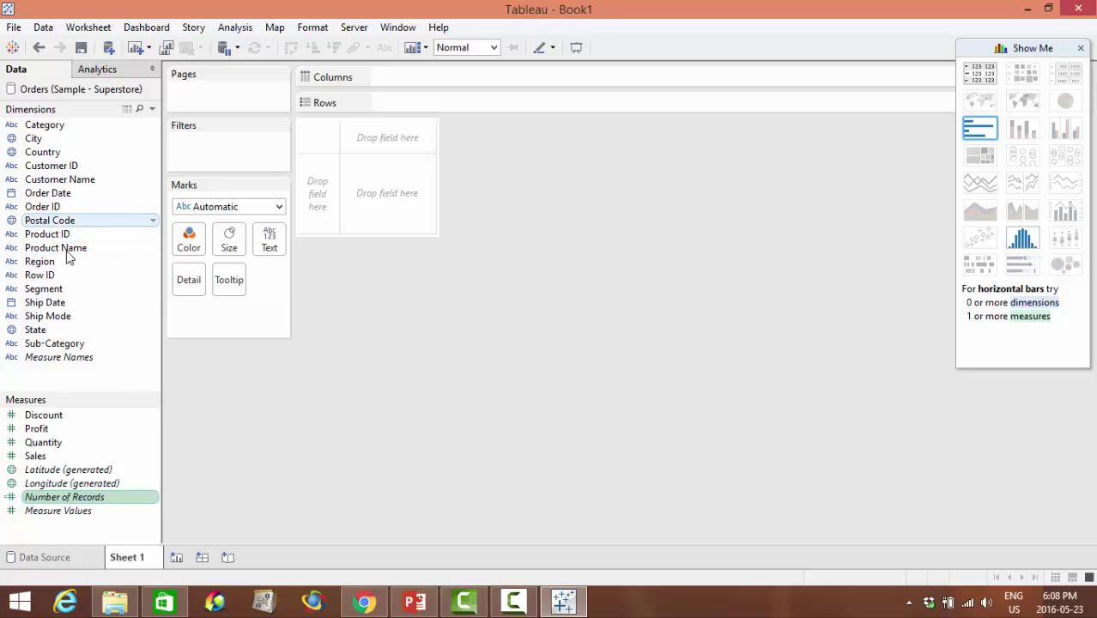
click(66, 221)
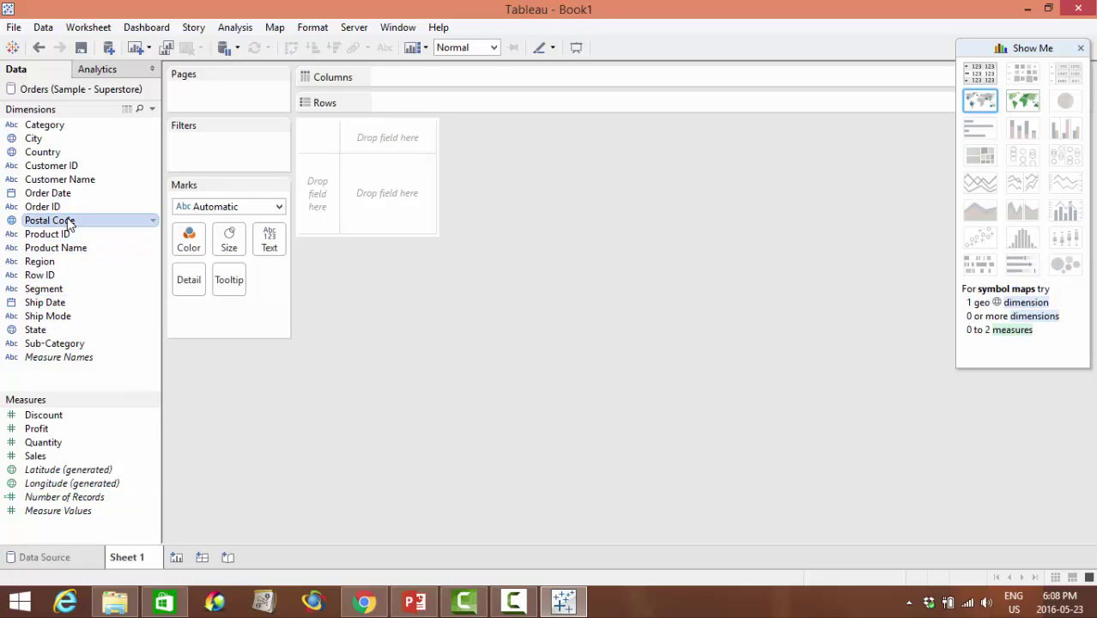
click(77, 484)
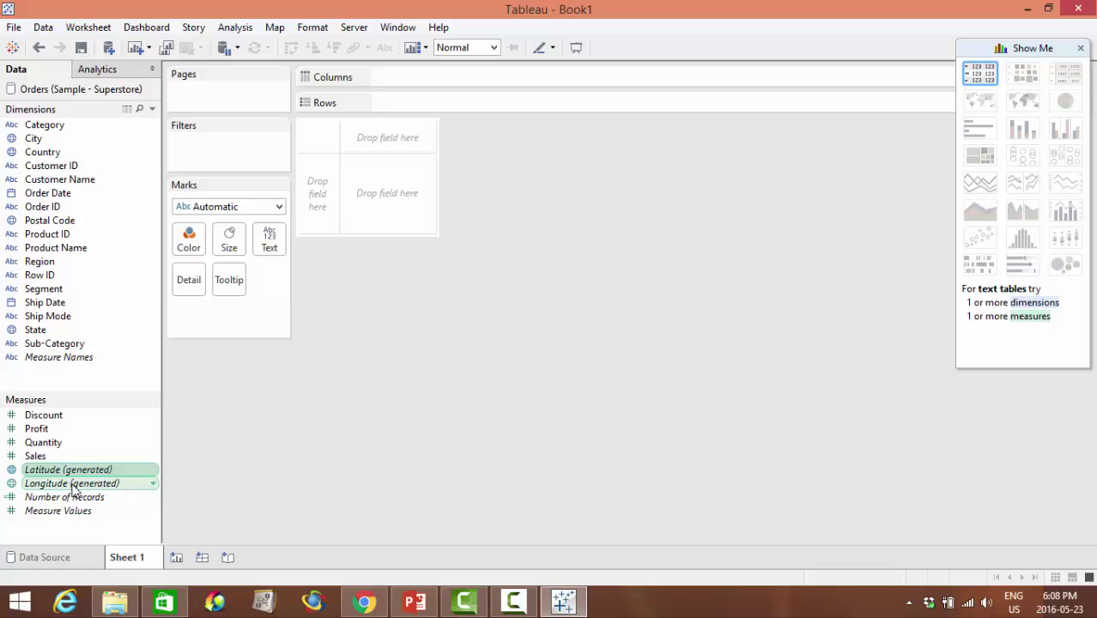